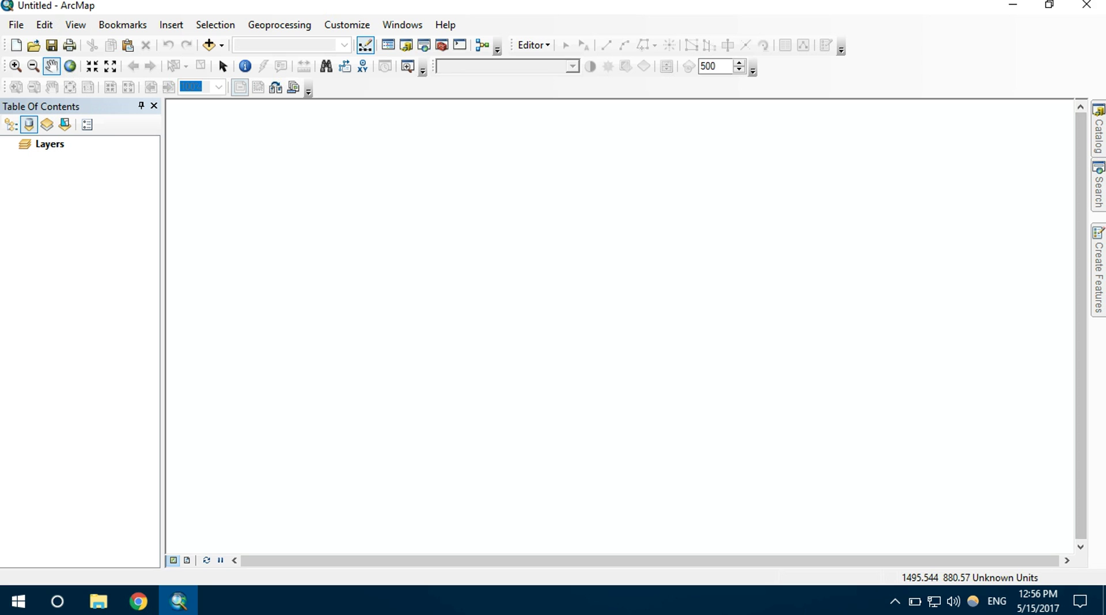
Browse to D:\ArcGis > Youtube > Youtube.gdb and add the Fill_nepal_a1 raster to the map.
mouse_move(1097, 147)
left_click(873, 273)
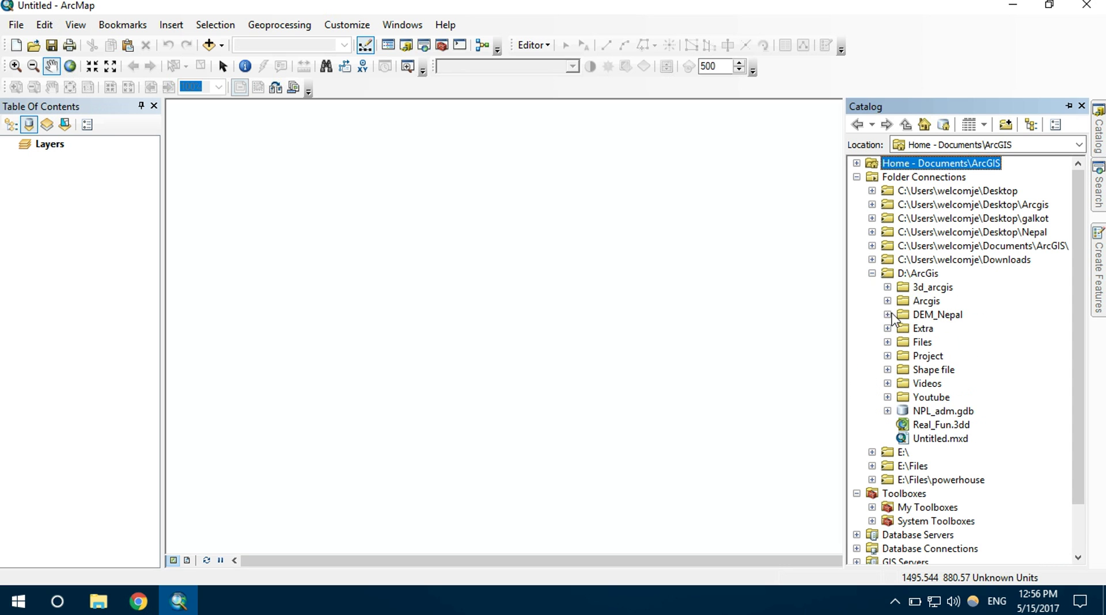
left_click(888, 397)
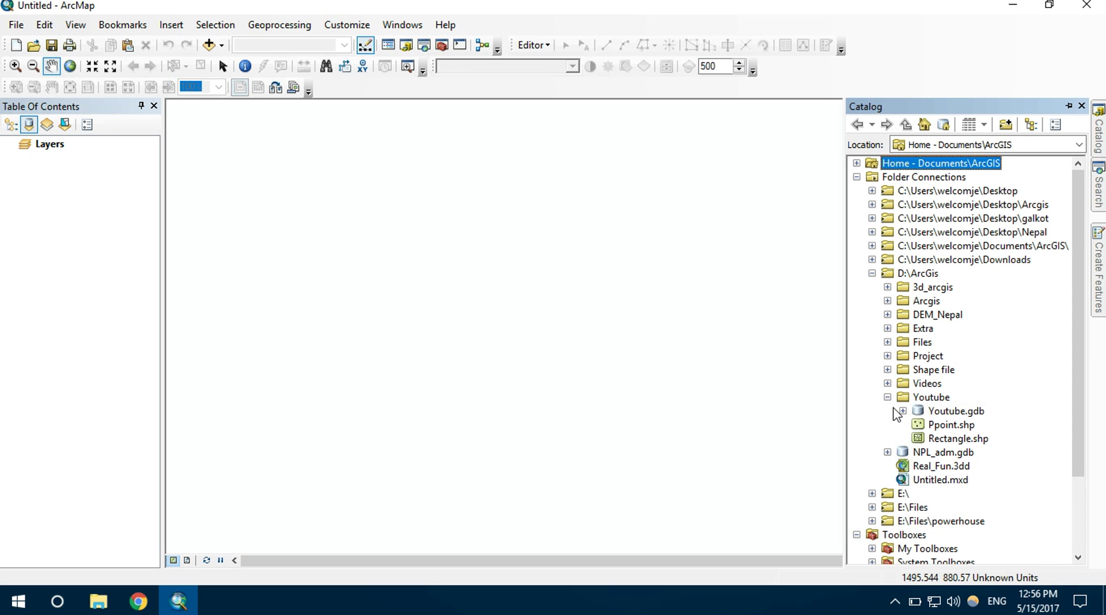
left_click(903, 410)
left_click_drag(963, 425, 27, 387)
Add the Polygon feature class from Youtube.gdb to the map.
left_click(953, 481)
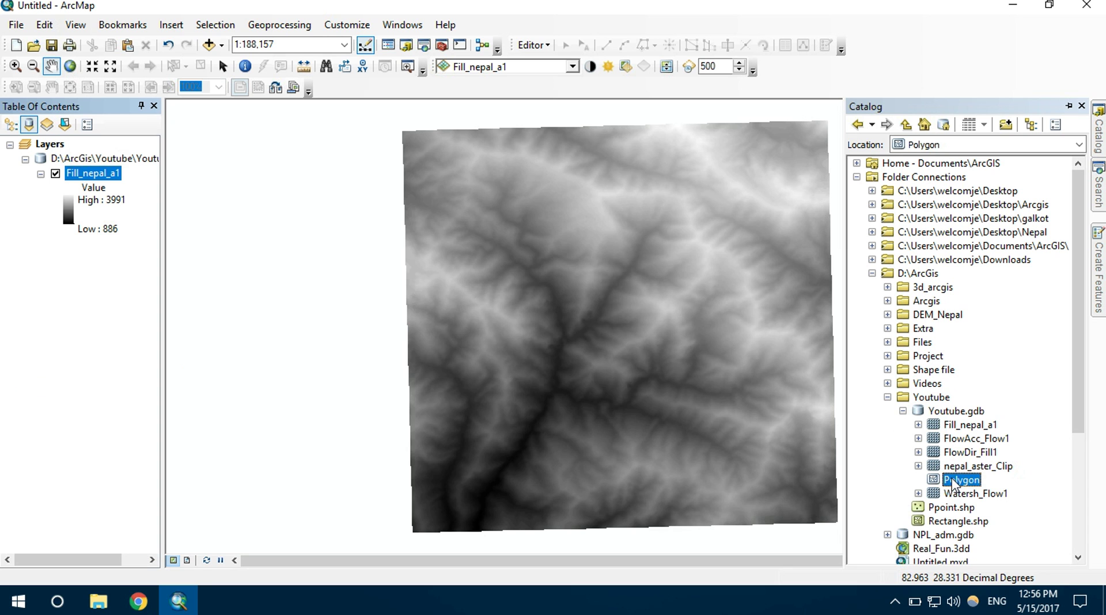
left_click_drag(953, 484, 456, 230)
scroll(603, 272, "down", 1)
scroll(604, 272, "up", 2)
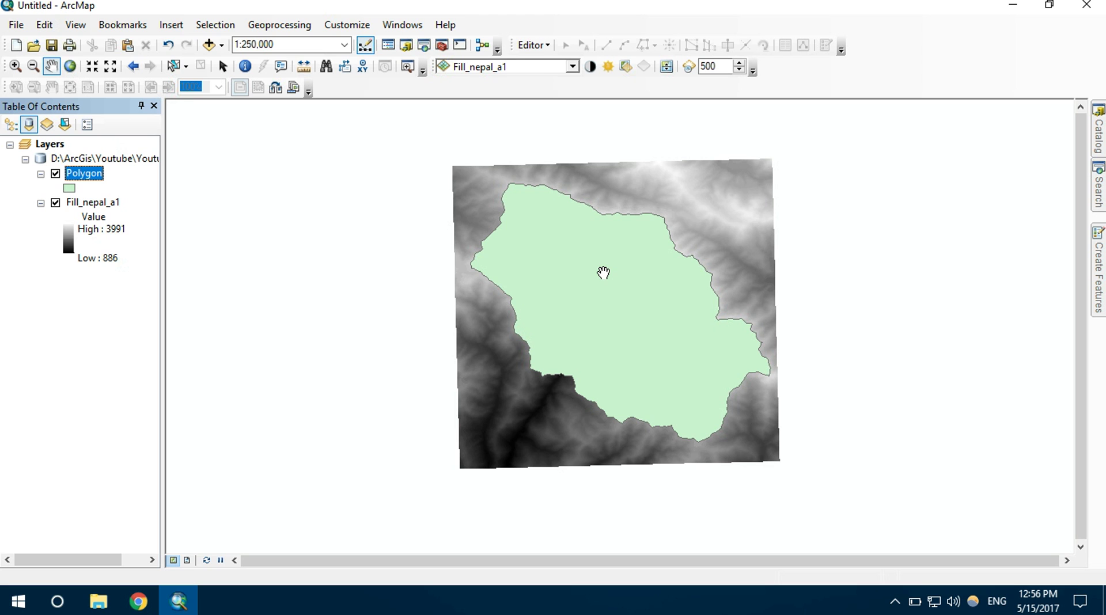
left_click(1100, 187)
Find the Clip tool and set Fill_nepal_a1 as input with Polygon as output extent.
type("clip")
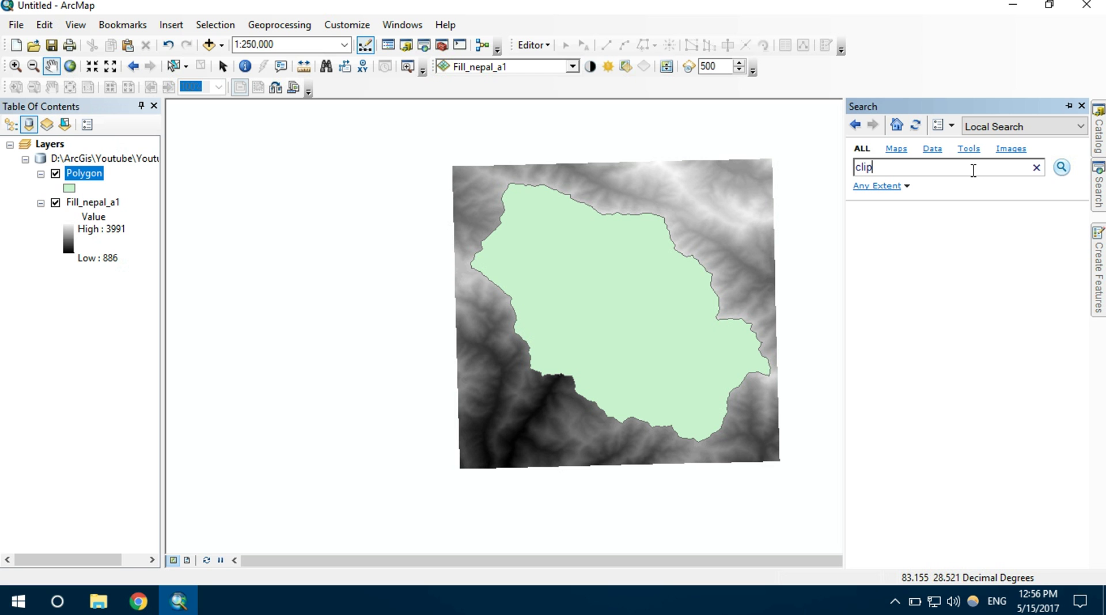
key("Return")
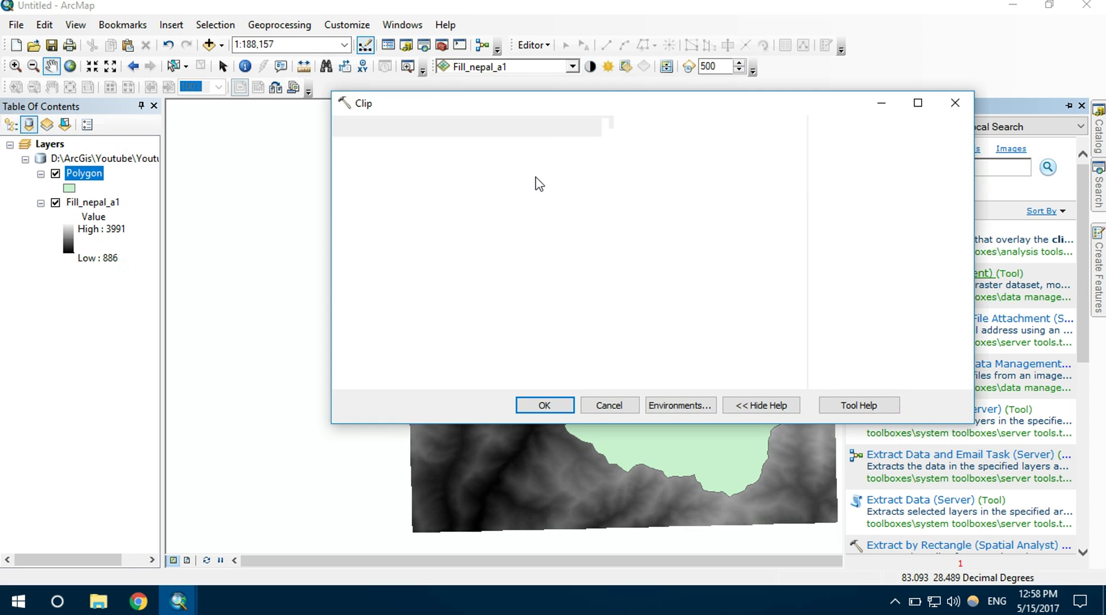
left_click(460, 149)
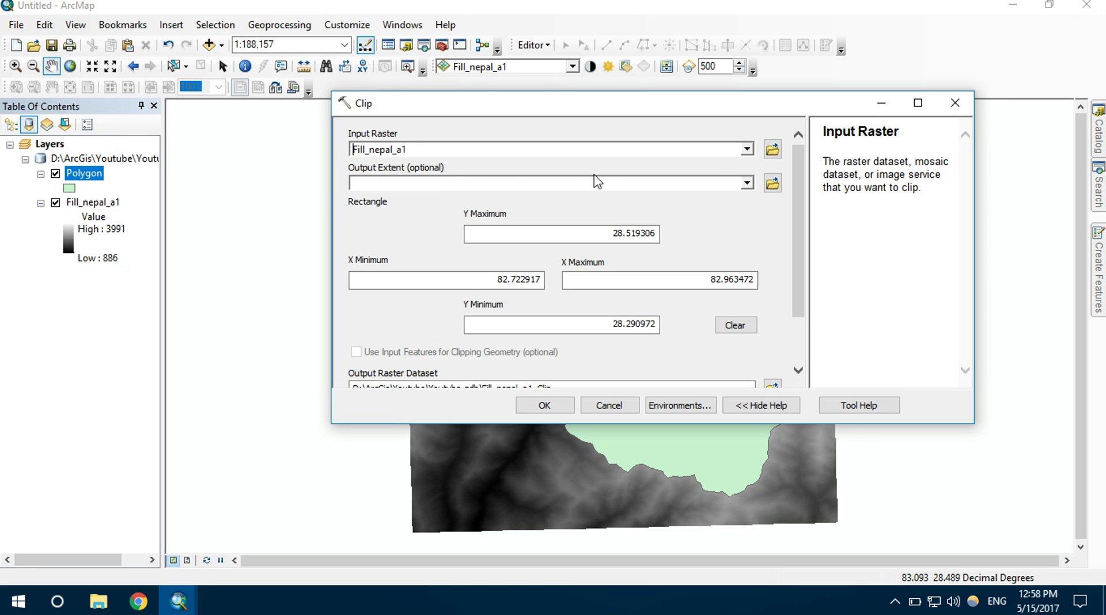
left_click(747, 183)
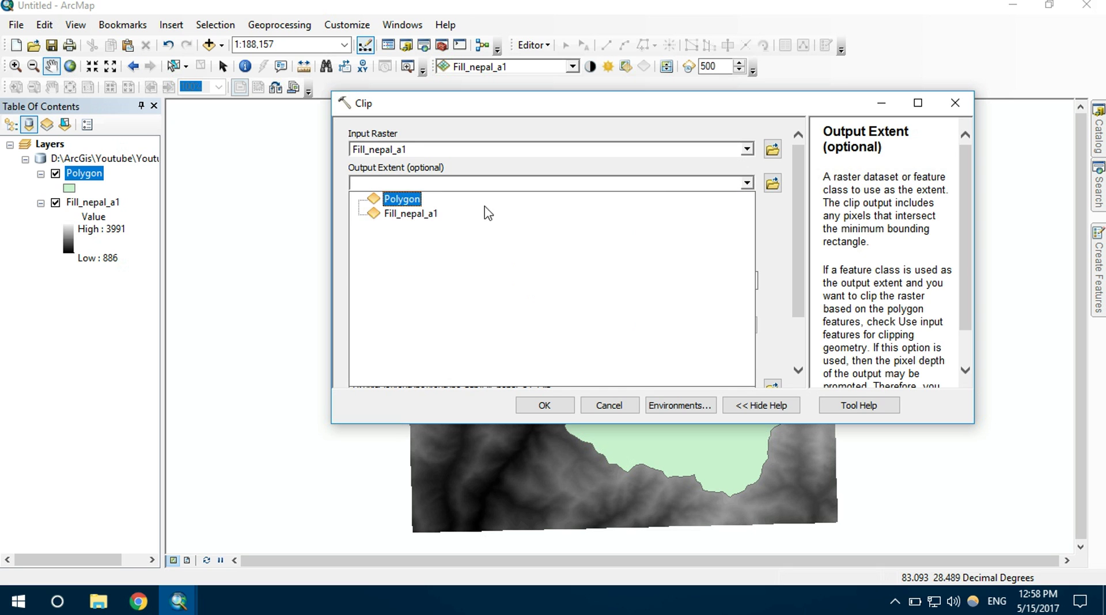
left_click(428, 205)
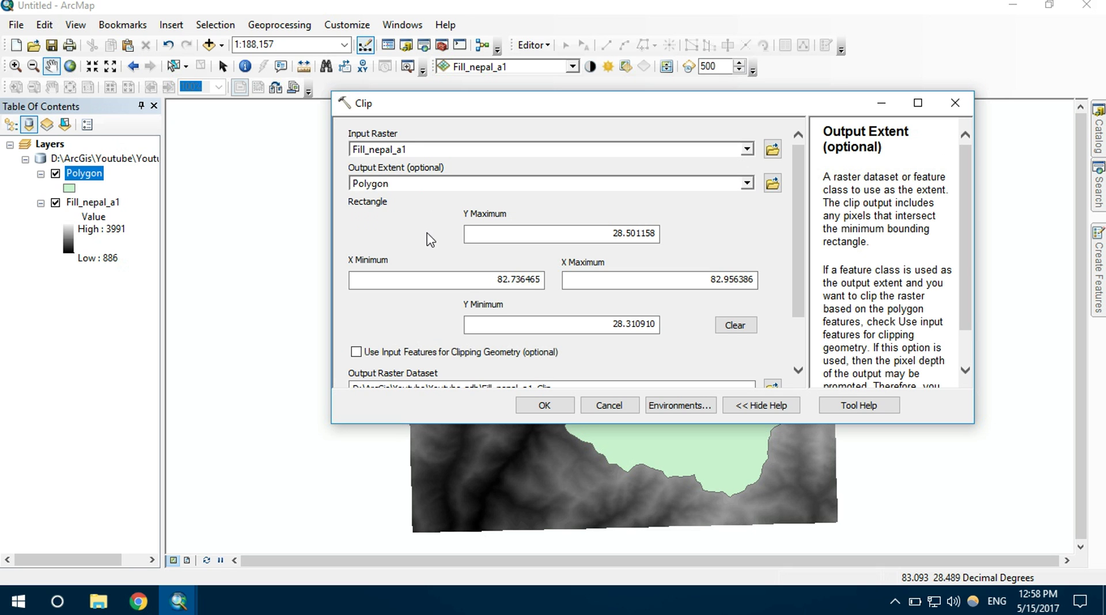
scroll(443, 265, "down", 2)
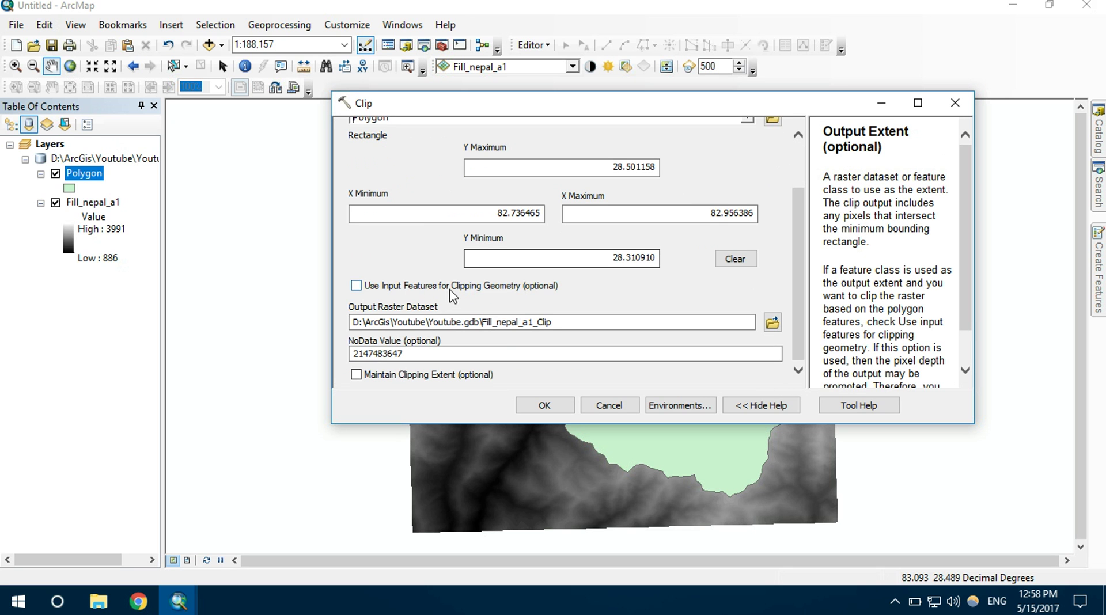
Clip to the polygon's exact outline, name the output Catchment, and run it.
left_click(353, 289)
left_click(356, 316)
left_click(570, 358)
double_click(556, 354)
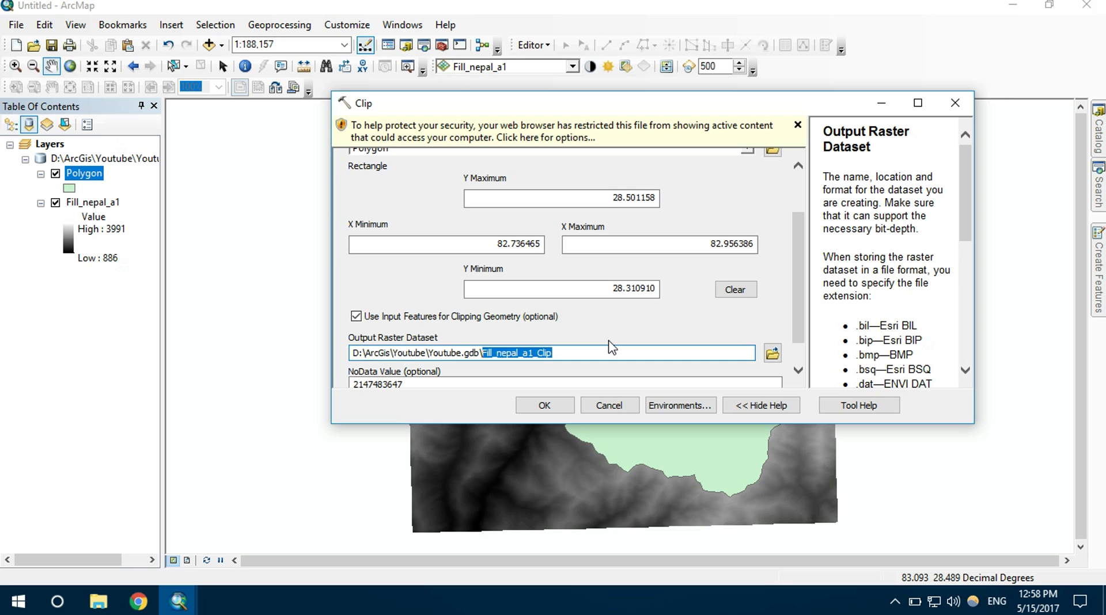
type("Catch")
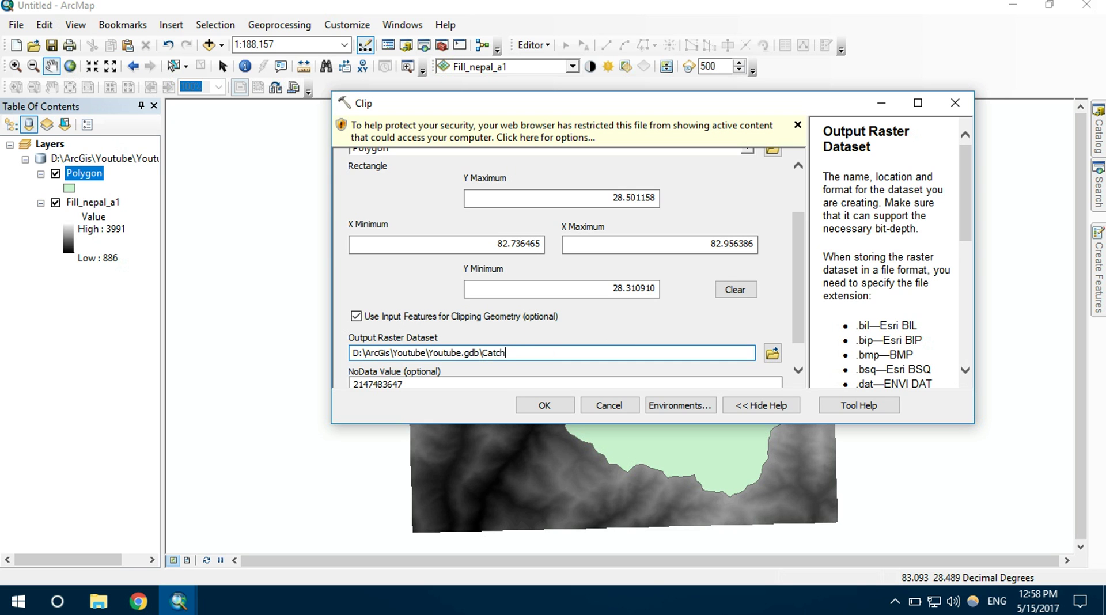
type("ment")
left_click(541, 407)
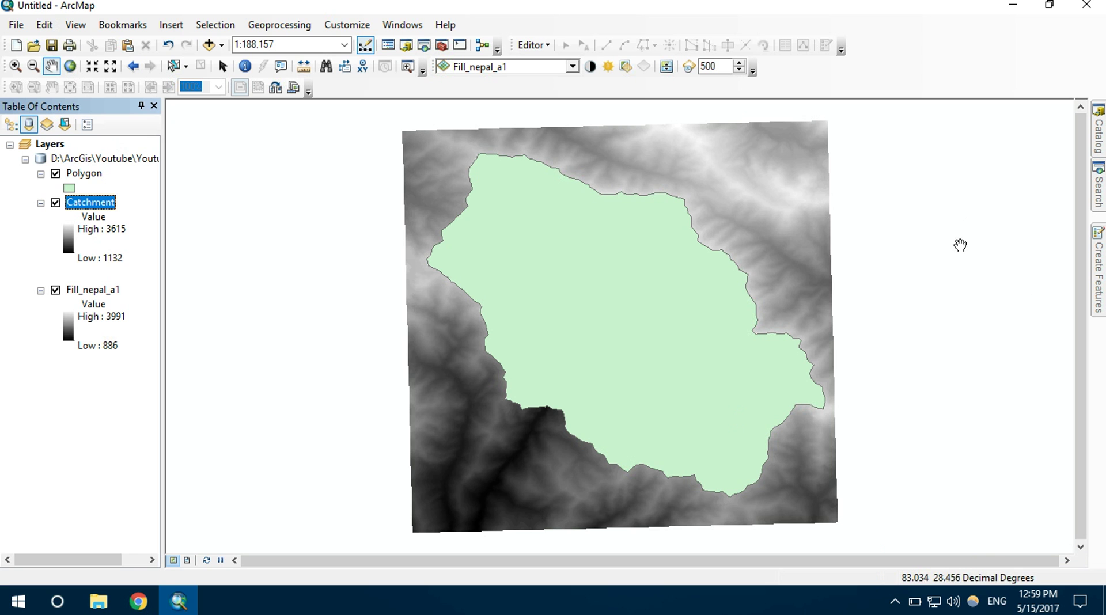
Switch off the Polygon layer, leaving Fill_nepal_a1 visible.
left_click(55, 291)
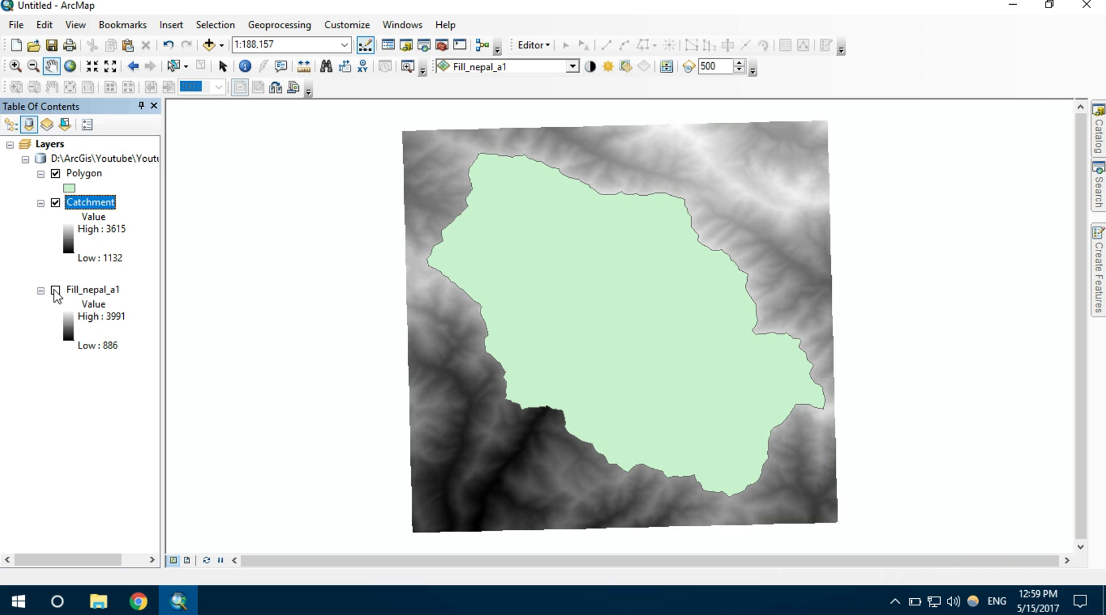
left_click(55, 291)
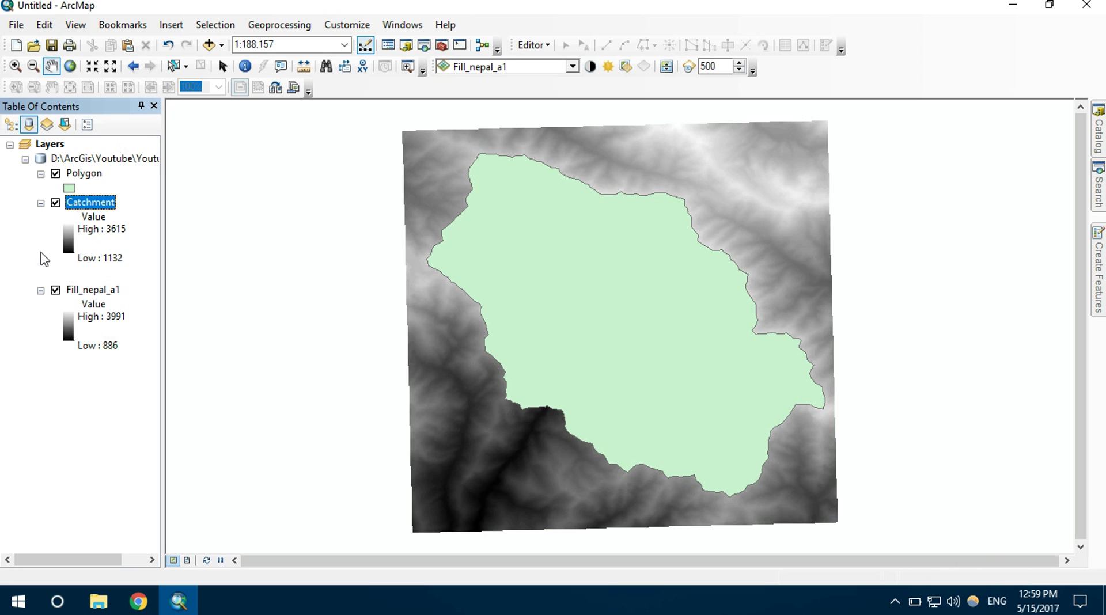
left_click(56, 174)
left_click(55, 291)
left_click(56, 291)
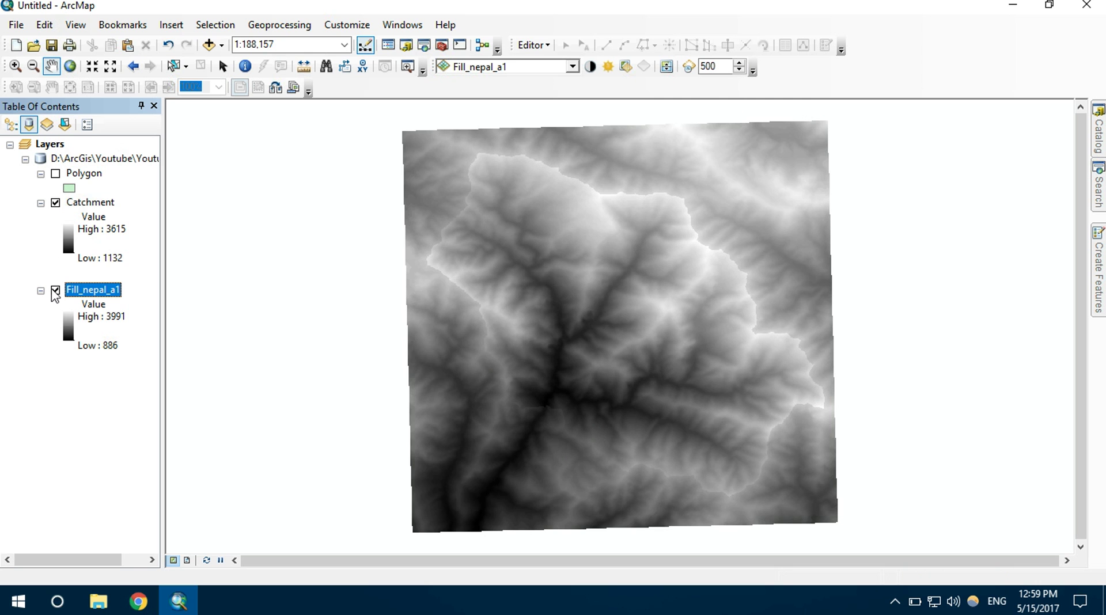
Remove the Fill_nepal_a1 layer from the map.
left_click(73, 293)
double_click(73, 292)
right_click(111, 301)
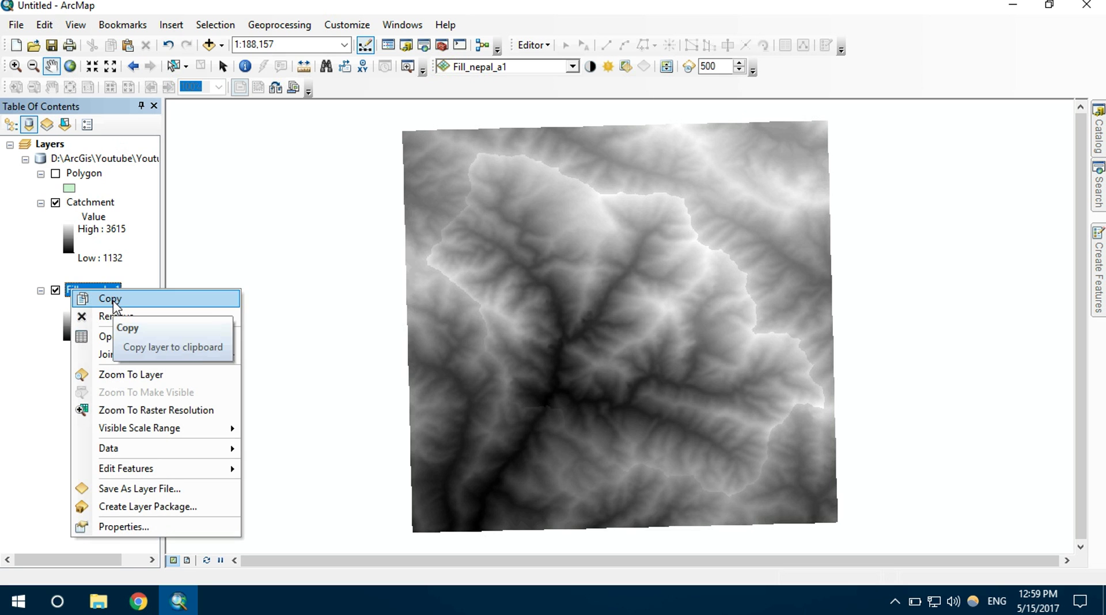
left_click(115, 313)
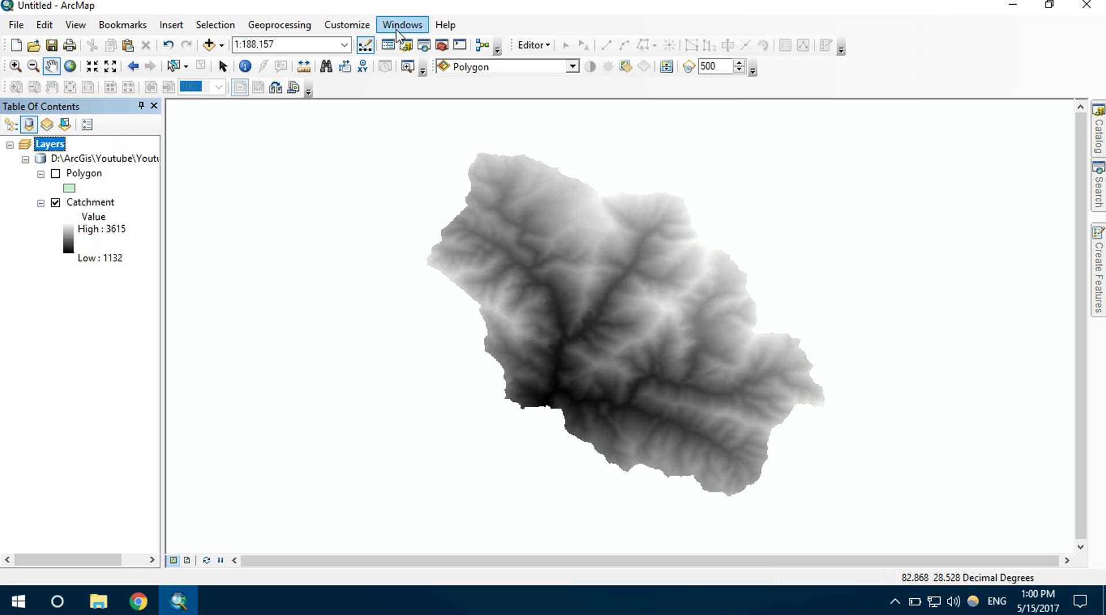
Launch Raster Calculator from ArcToolbox's Spatial Analyst Tools > Map Algebra.
left_click(448, 48)
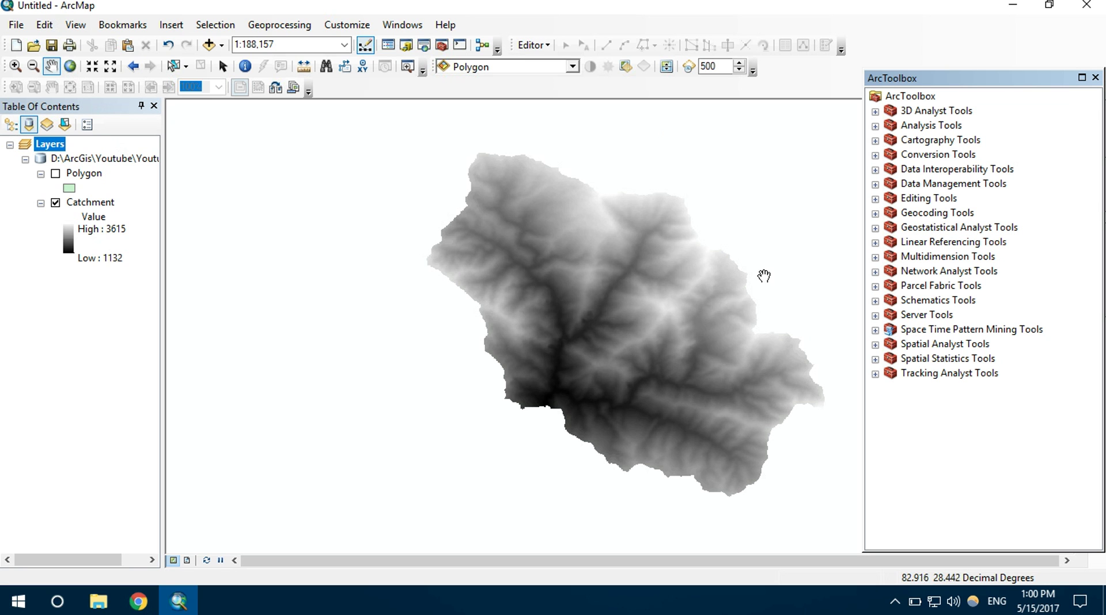
left_click(876, 345)
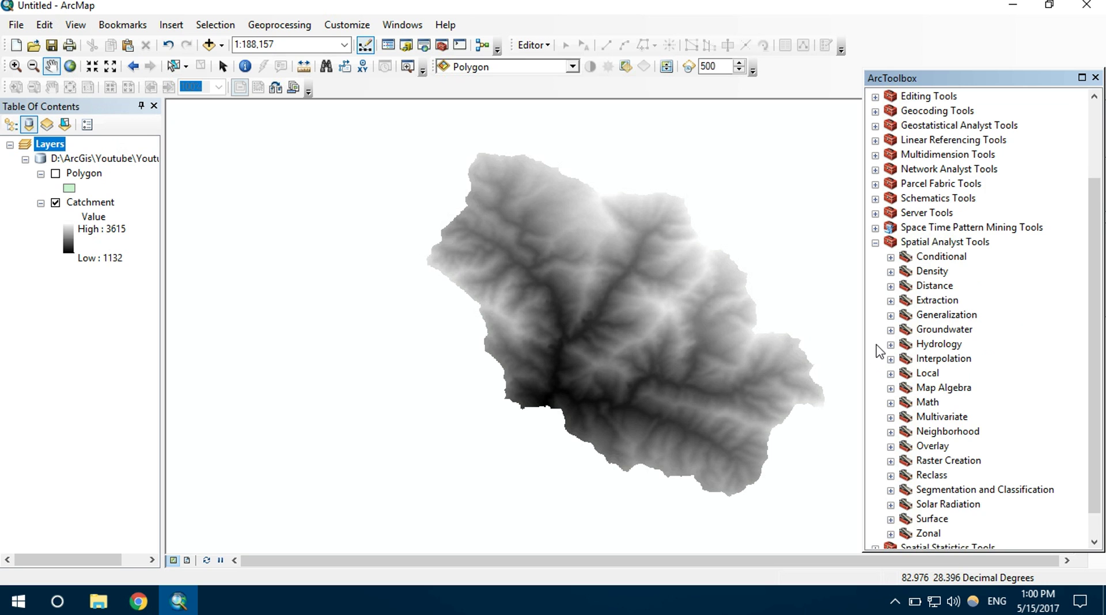
scroll(881, 349, "down", 1)
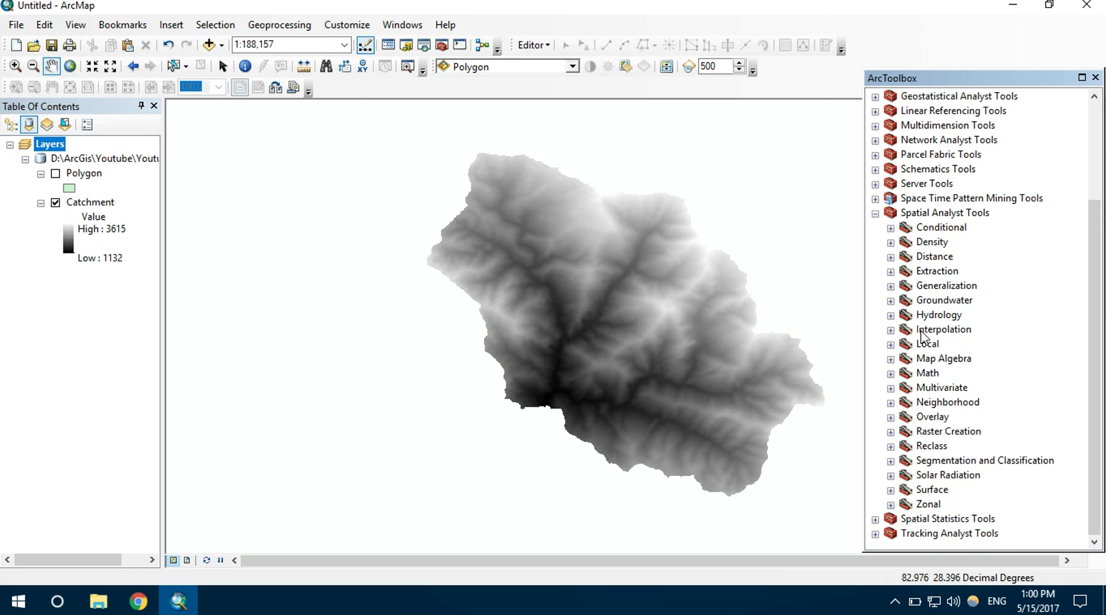
left_click(892, 360)
left_click(962, 375)
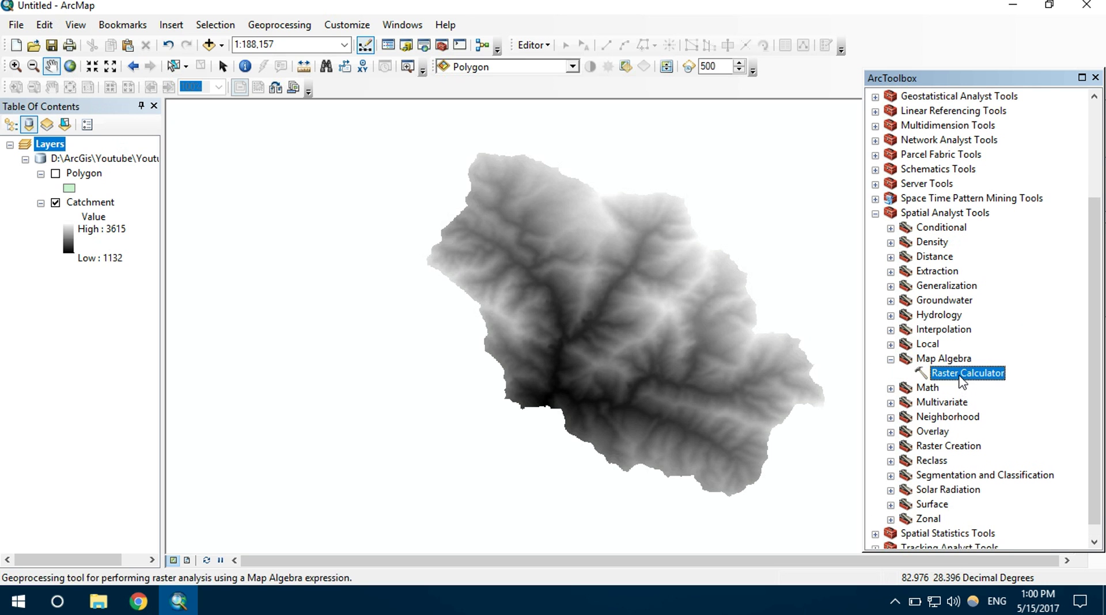
double_click(960, 376)
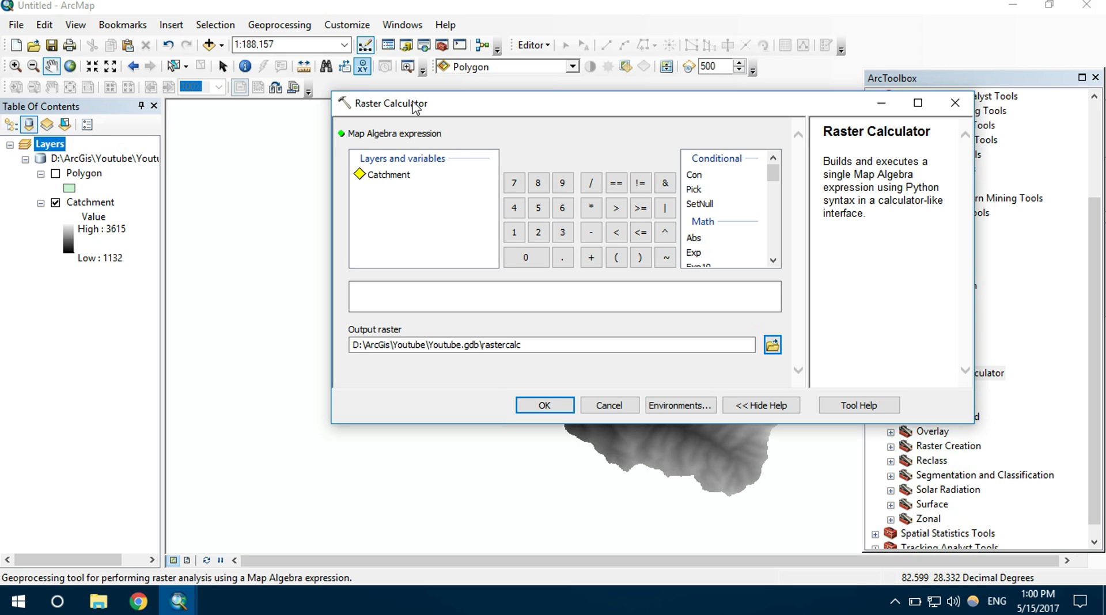
Run the expression "Catchment">3000 to create the rastercalc output.
left_click(382, 176)
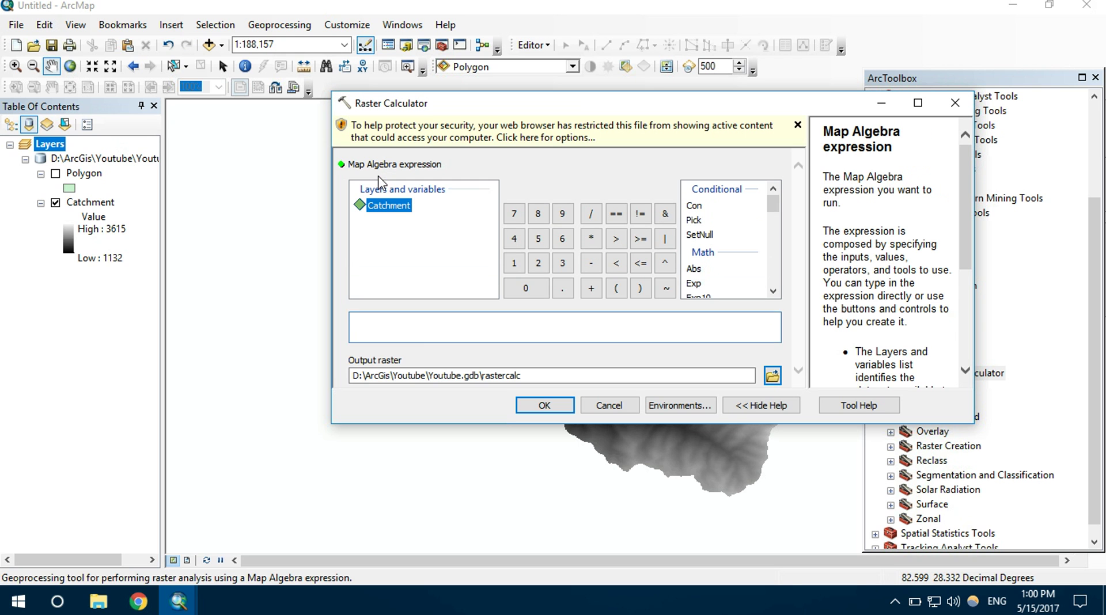
double_click(389, 206)
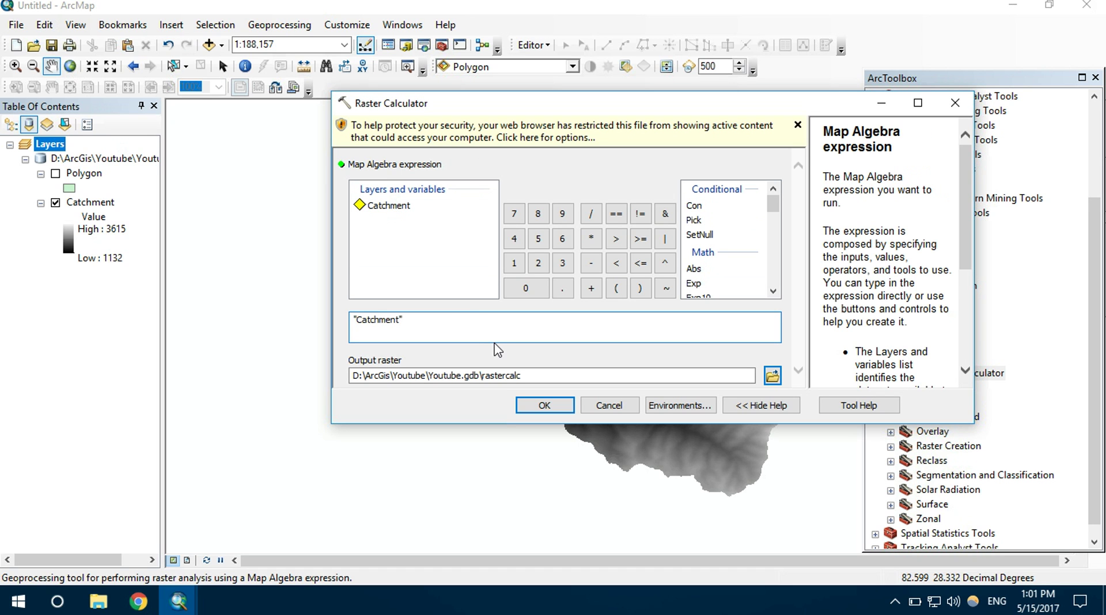
type(">3000")
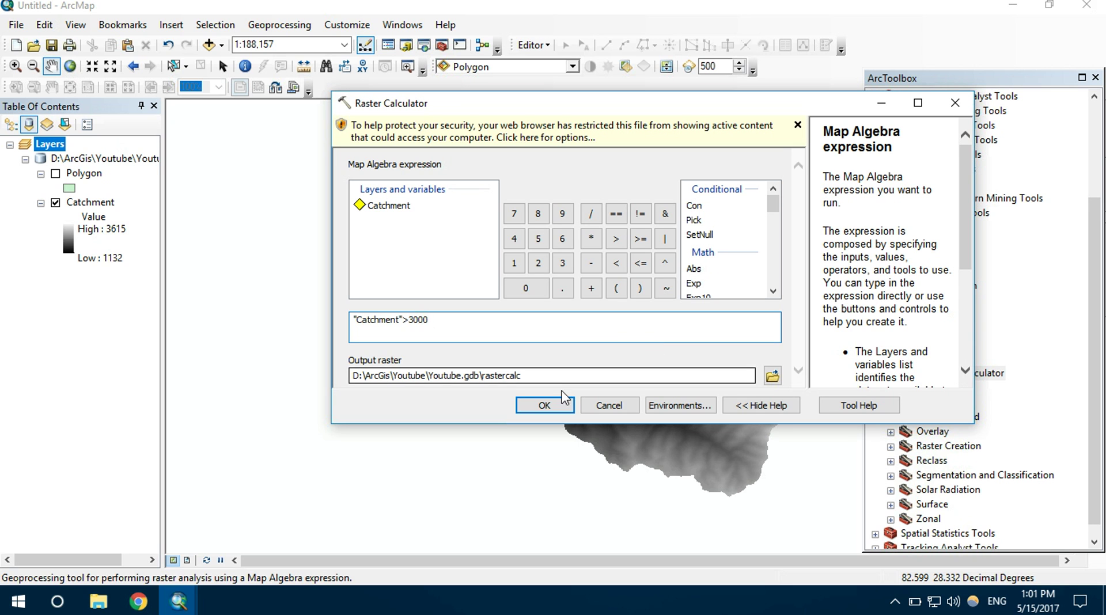
left_click(556, 408)
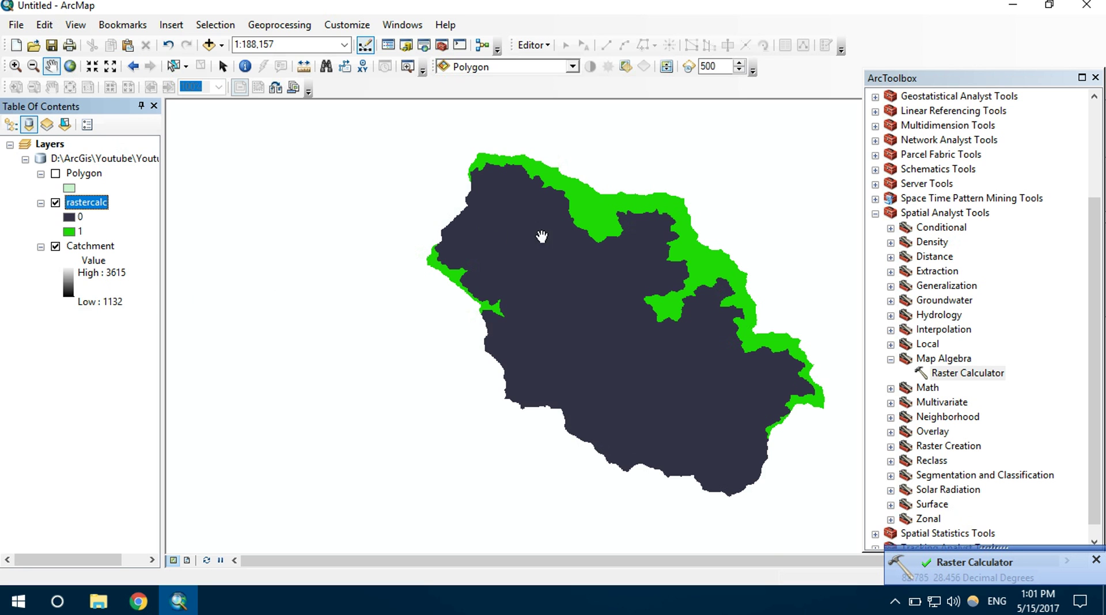
Zoom over the rastercalc result and collapse the Spatial Analyst Tools toolbox.
scroll(634, 236, "up", 2)
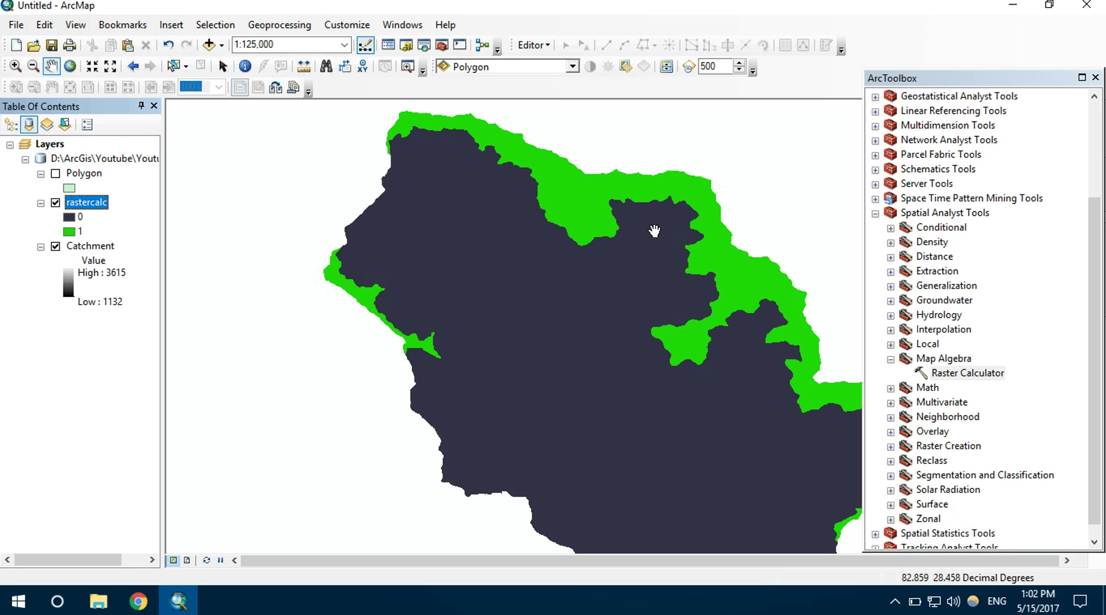
scroll(686, 366, "down", 2)
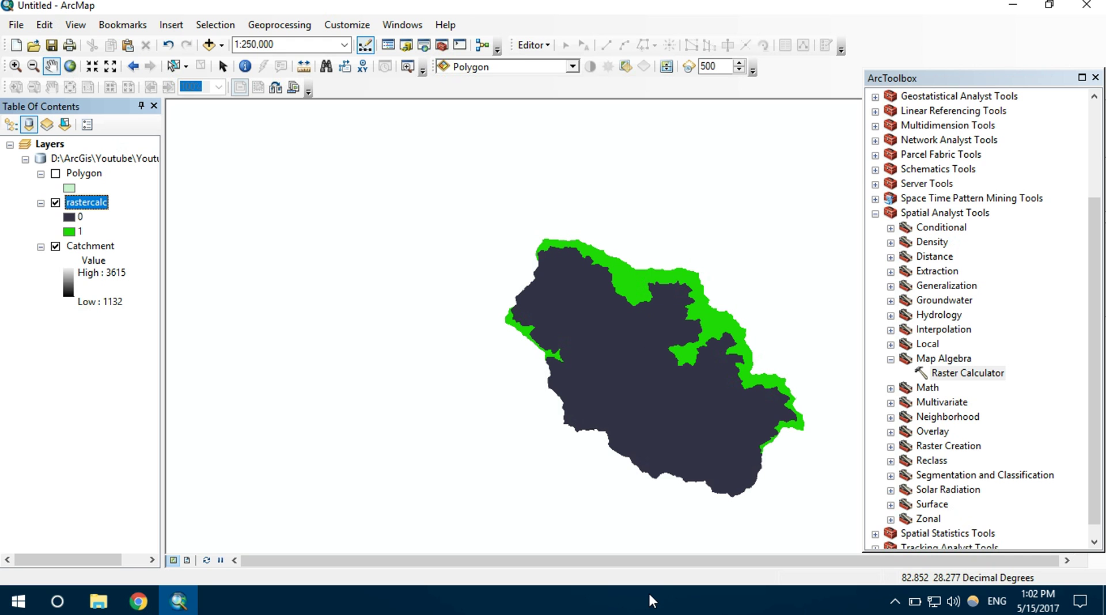
left_click(876, 213)
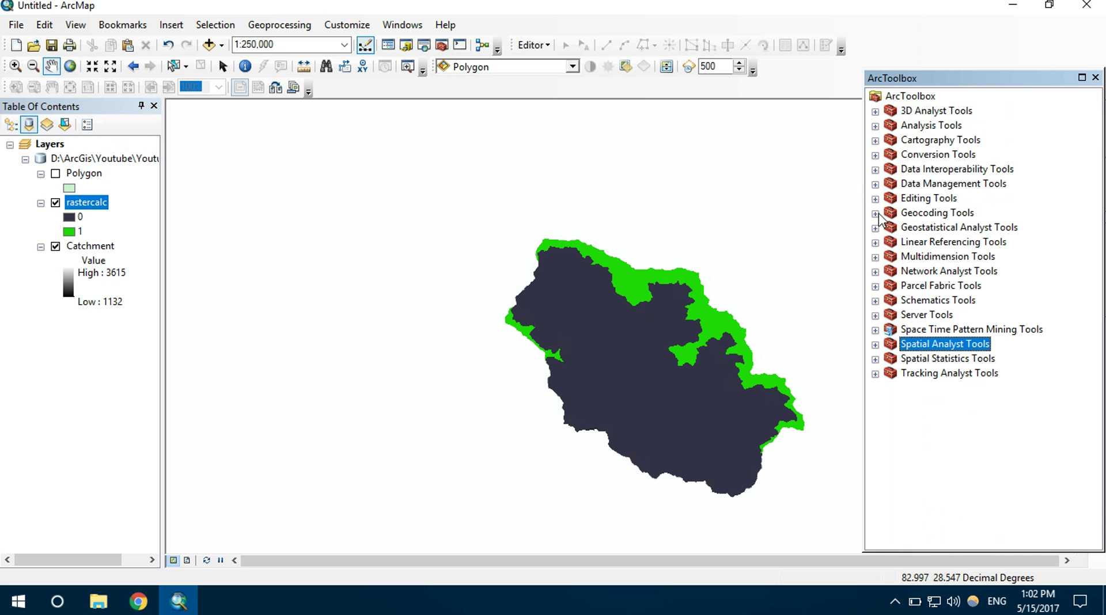
Convert rastercalc to polygons with Conversion Tools > From Raster > Raster to Polygon.
left_click(876, 155)
scroll(939, 224, "down", 1)
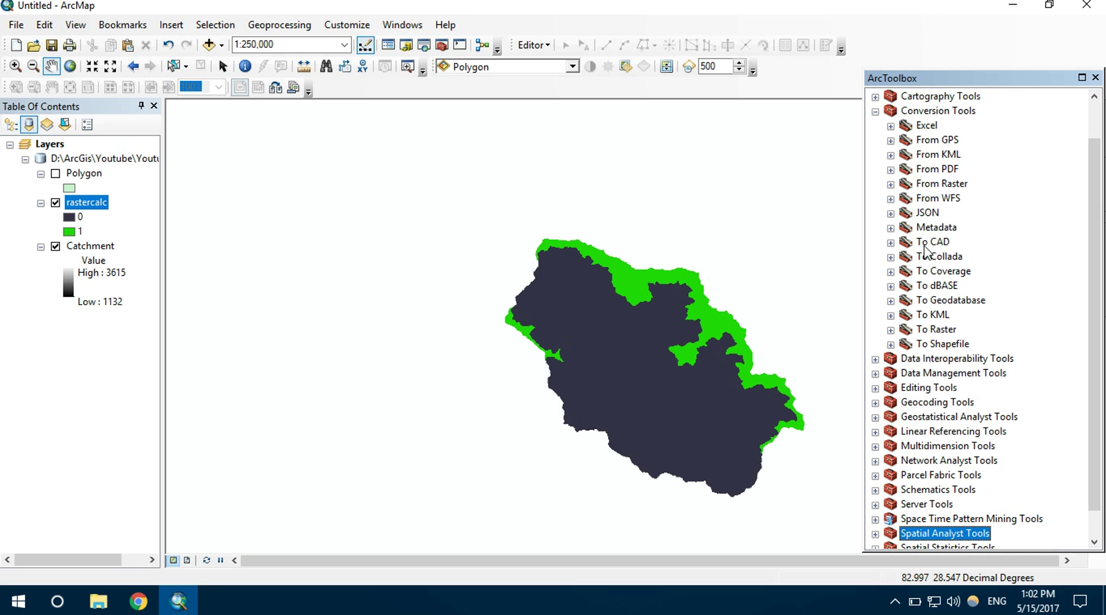
scroll(912, 205, "up", 1)
left_click(891, 228)
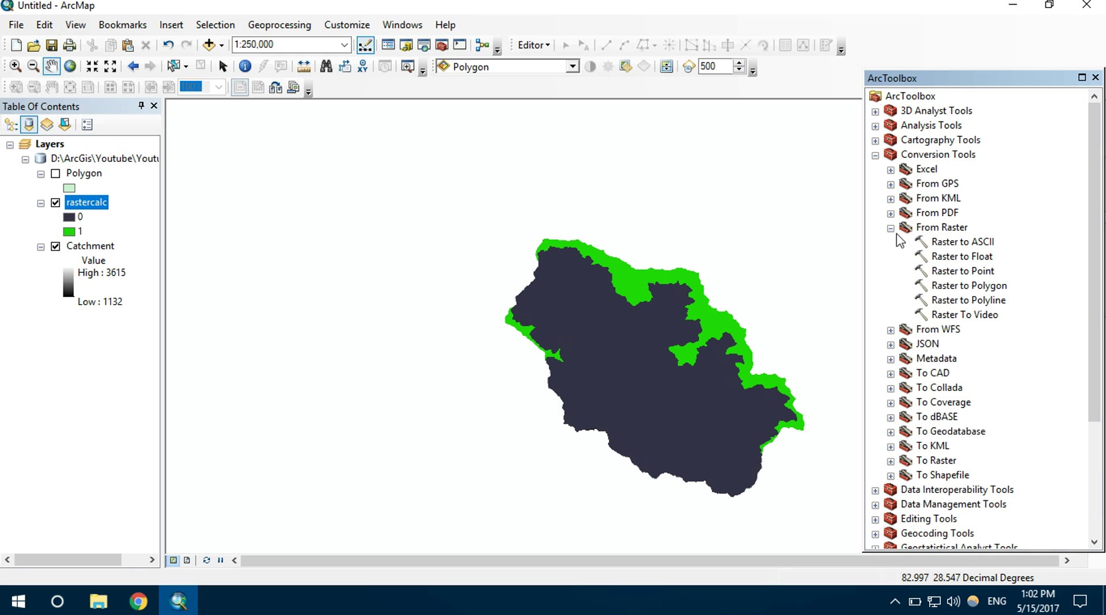
left_click(967, 287)
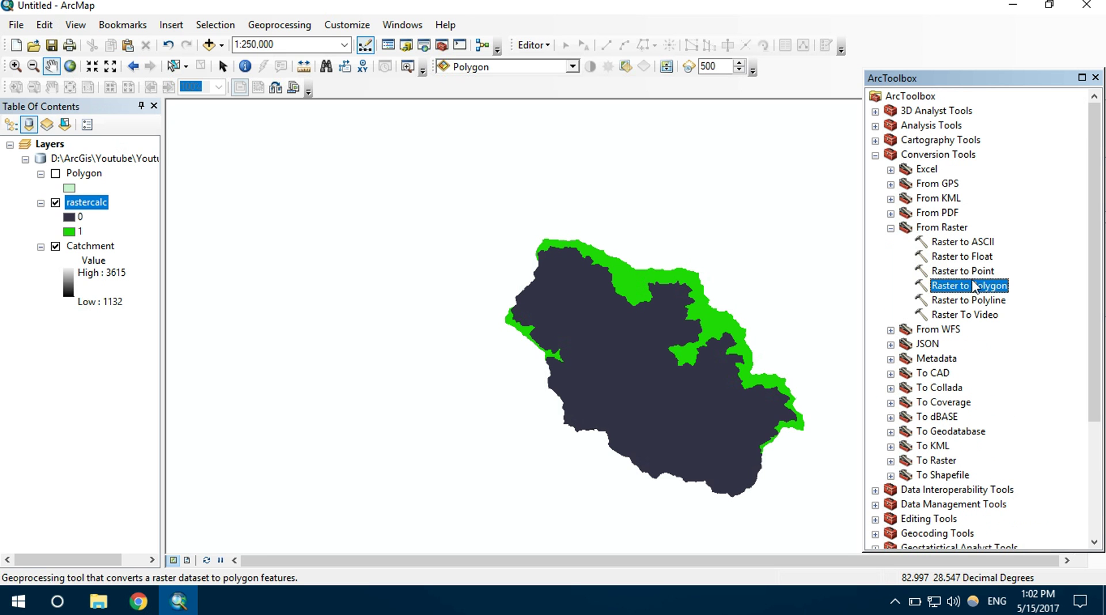
double_click(974, 288)
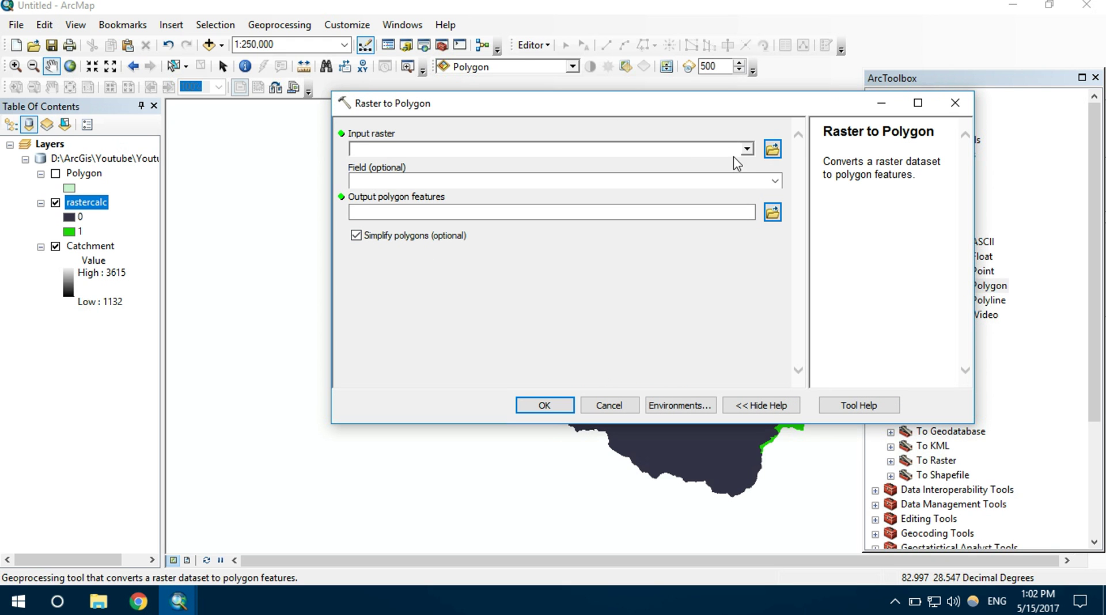
left_click(747, 149)
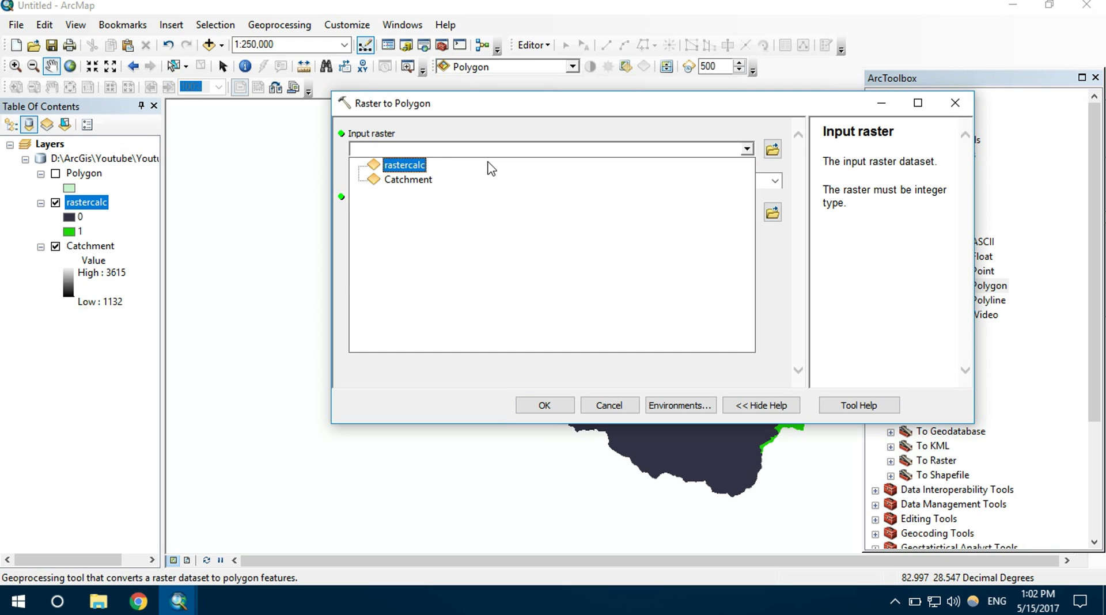
left_click(411, 167)
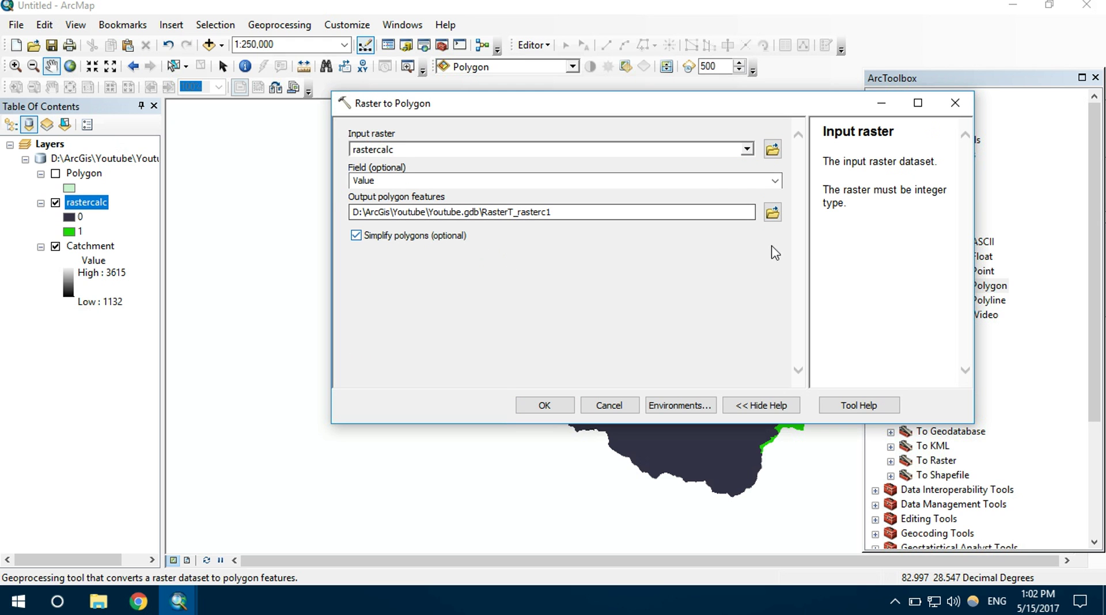
left_click(557, 411)
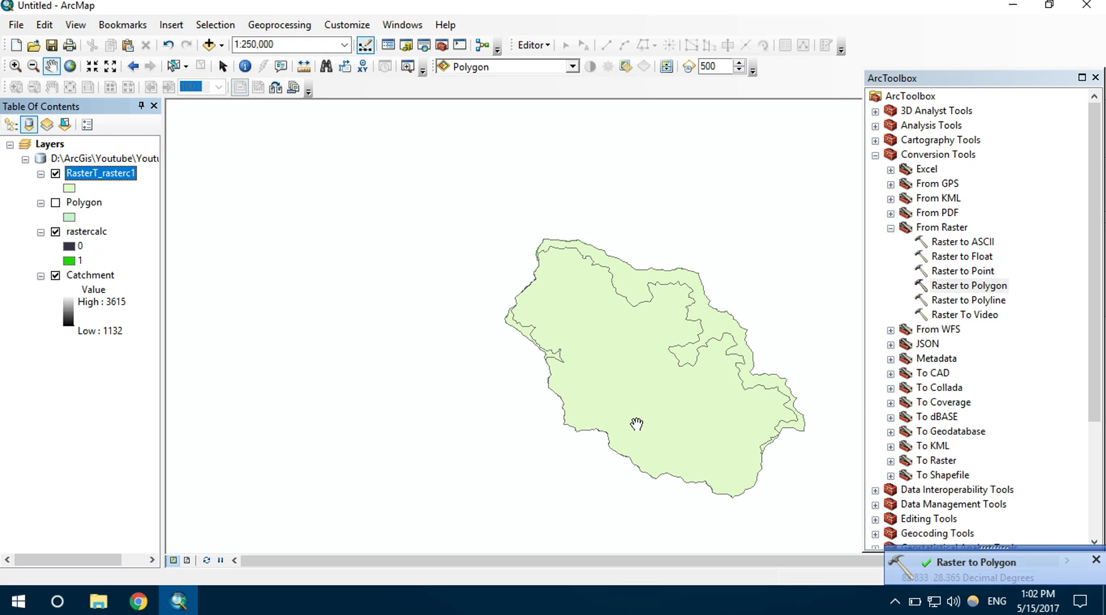
Hide the rastercalc and Catchment layers in the Table of Contents.
scroll(651, 384, "down", 3)
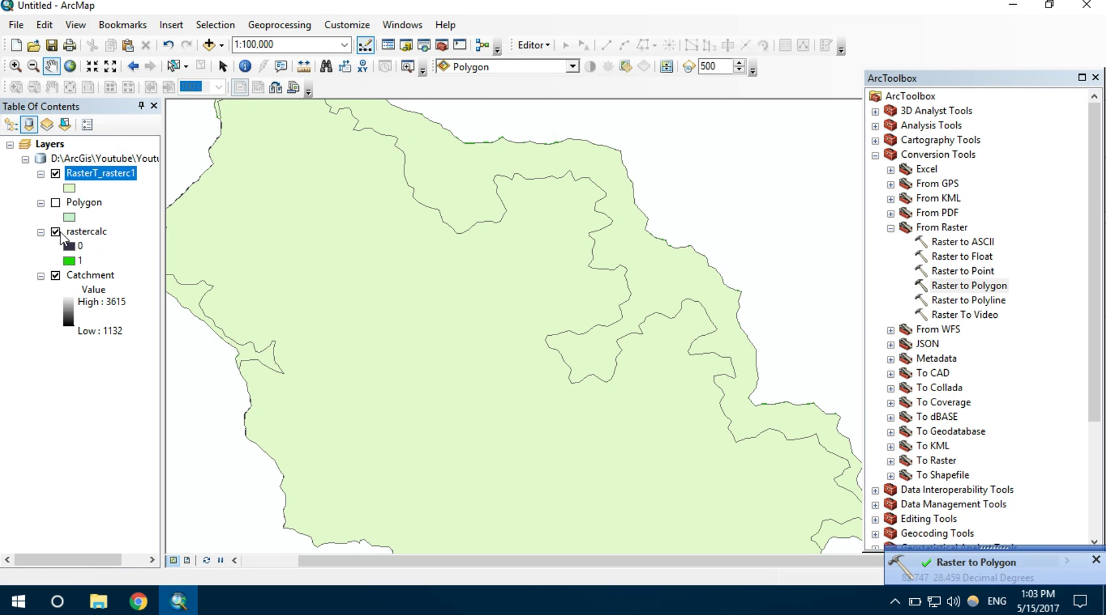
left_click(56, 232)
left_click(56, 276)
scroll(537, 334, "up", 3)
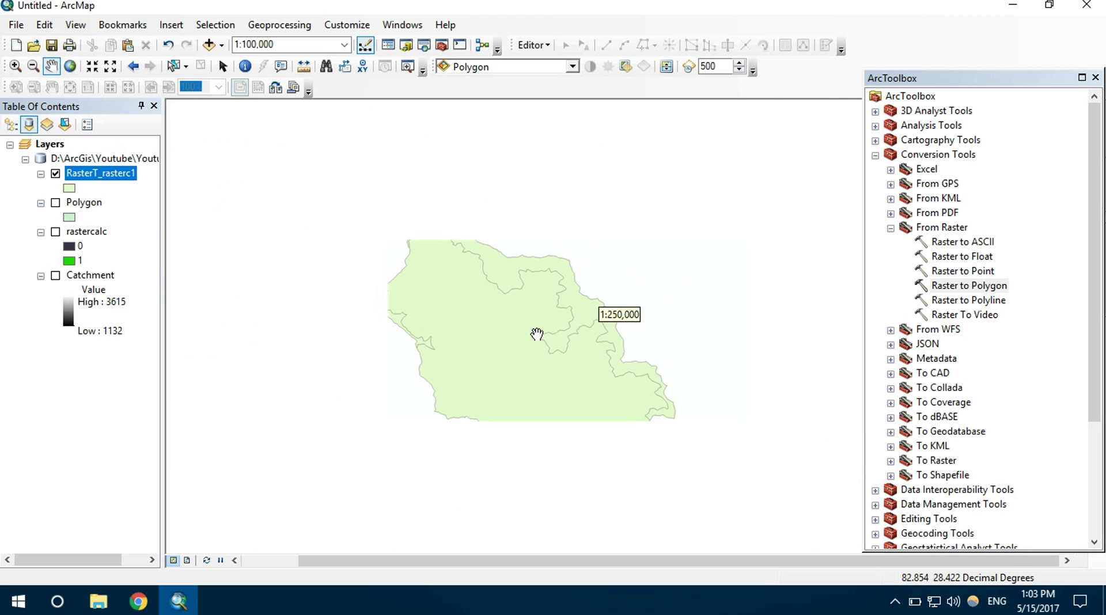
With Select Features, select the high-elevation polygon along the northern edge.
scroll(541, 294, "down", 1)
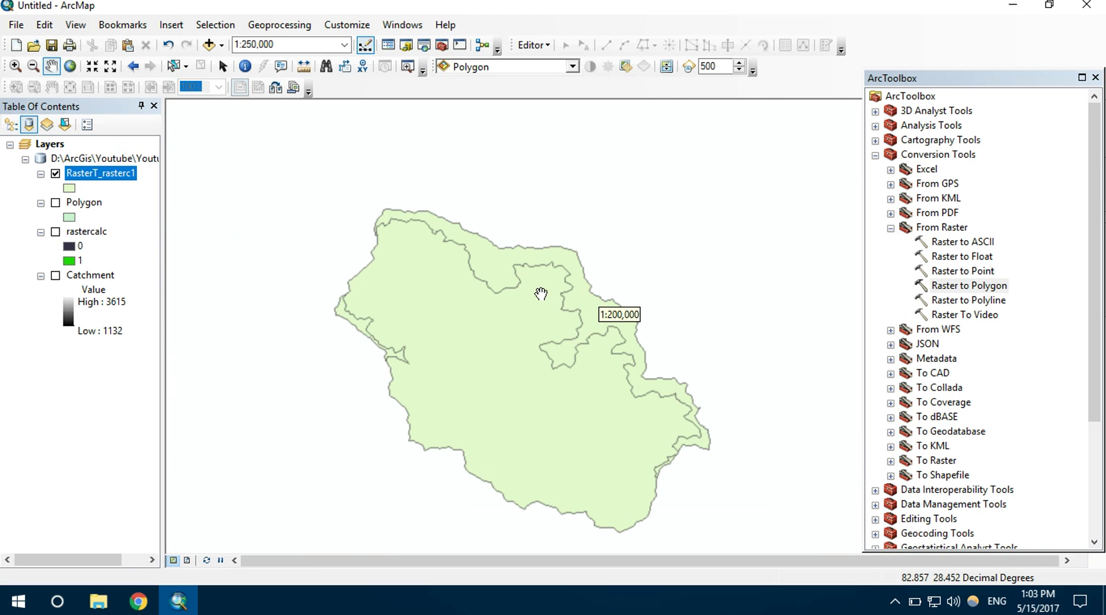
scroll(541, 294, "down", 2)
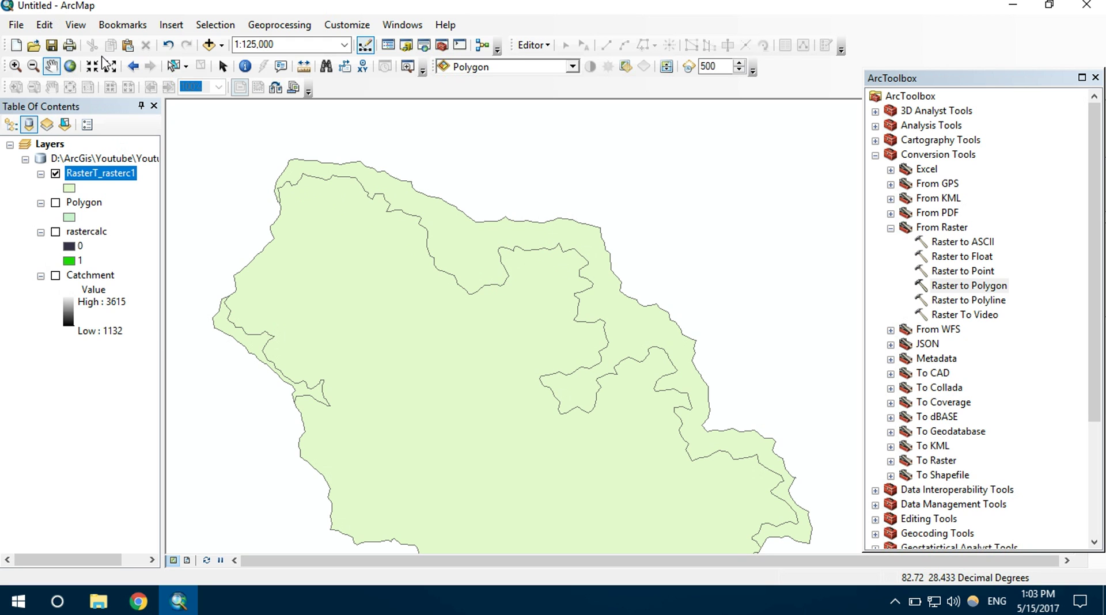
left_click(172, 66)
left_click(448, 236)
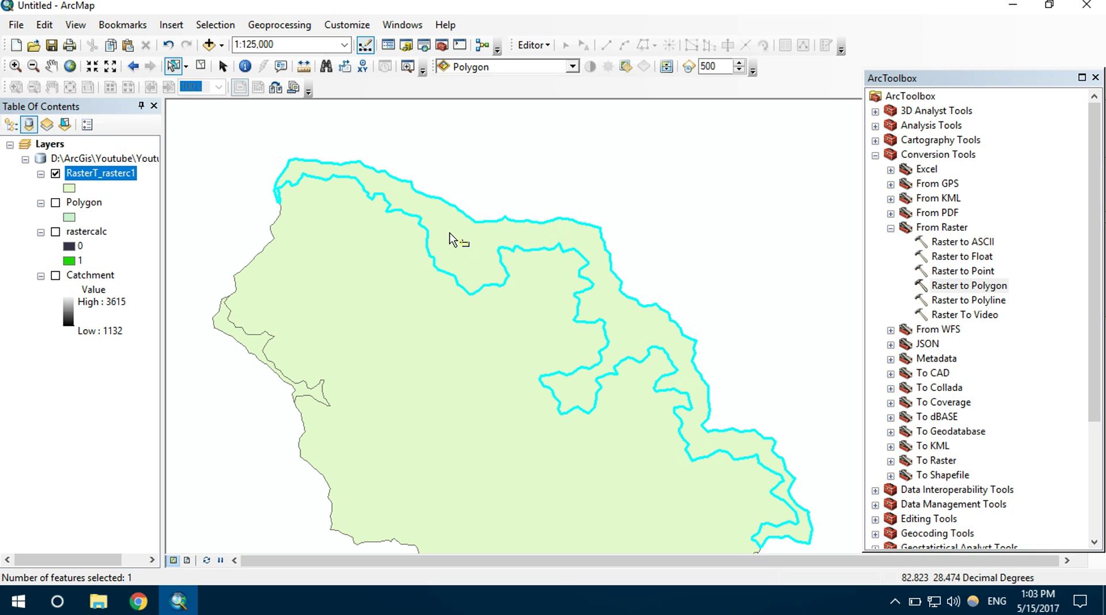
Add another rim polygon to the selection and collapse Conversion Tools.
scroll(451, 238, "down", 3)
scroll(547, 346, "down", 2)
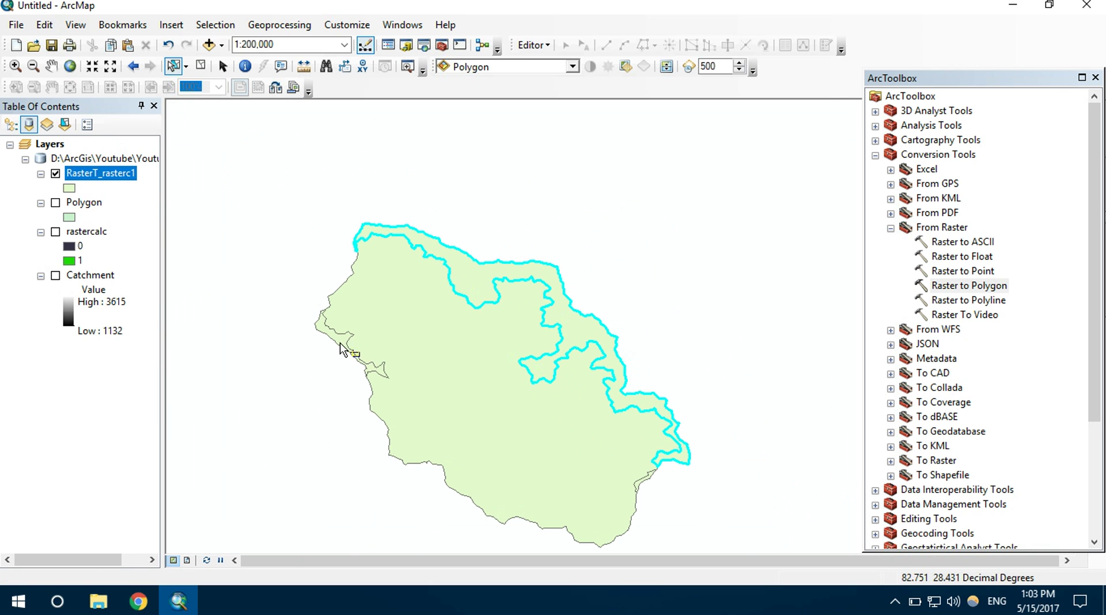
scroll(340, 344, "up", 2)
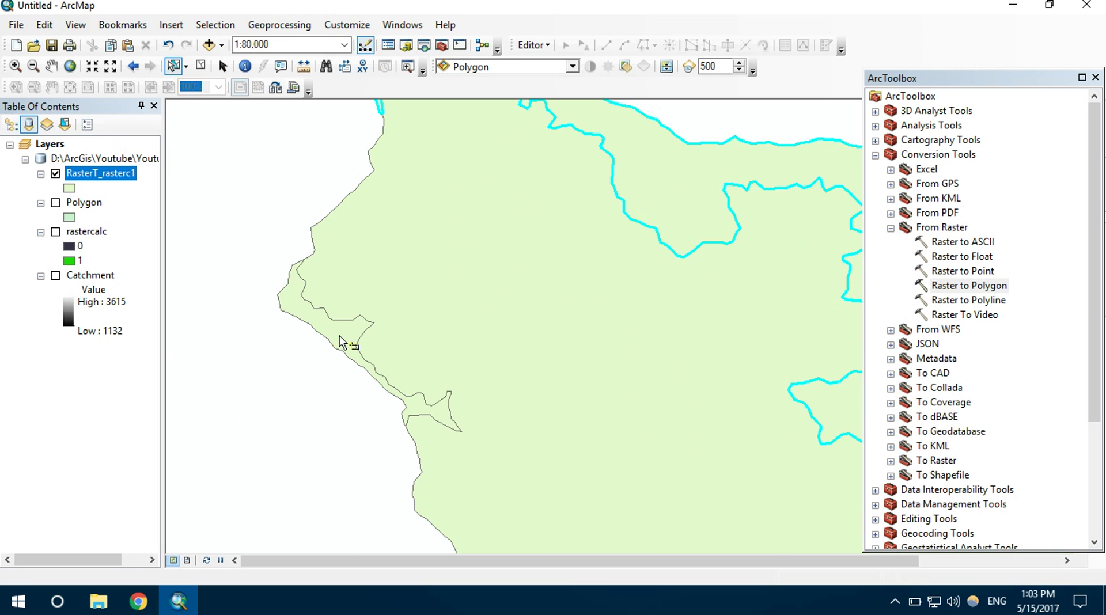
scroll(346, 336, "down", 1)
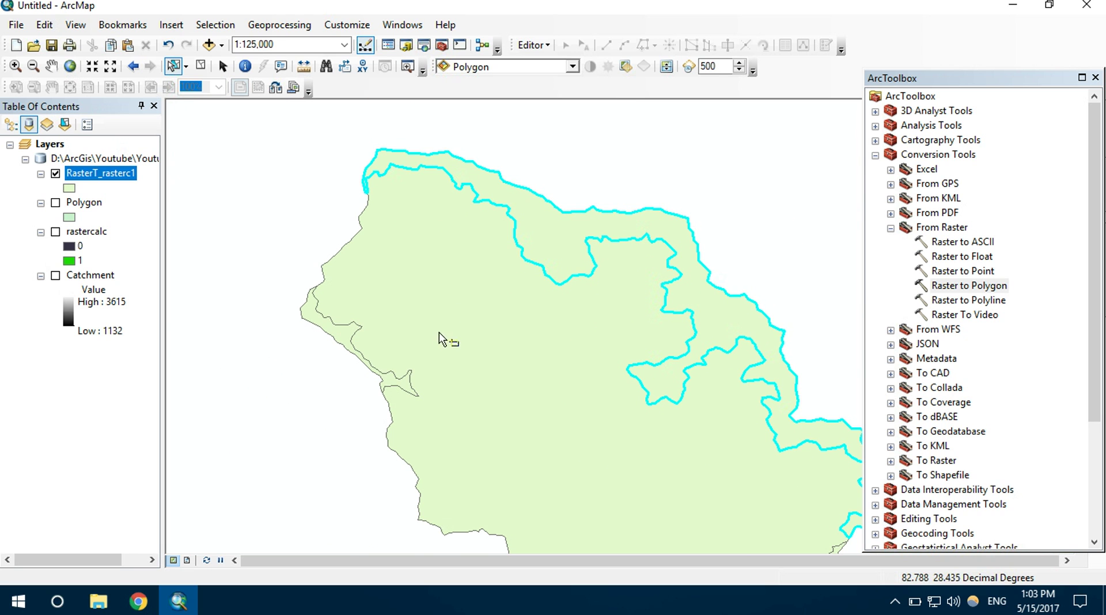
scroll(344, 334, "down", 1)
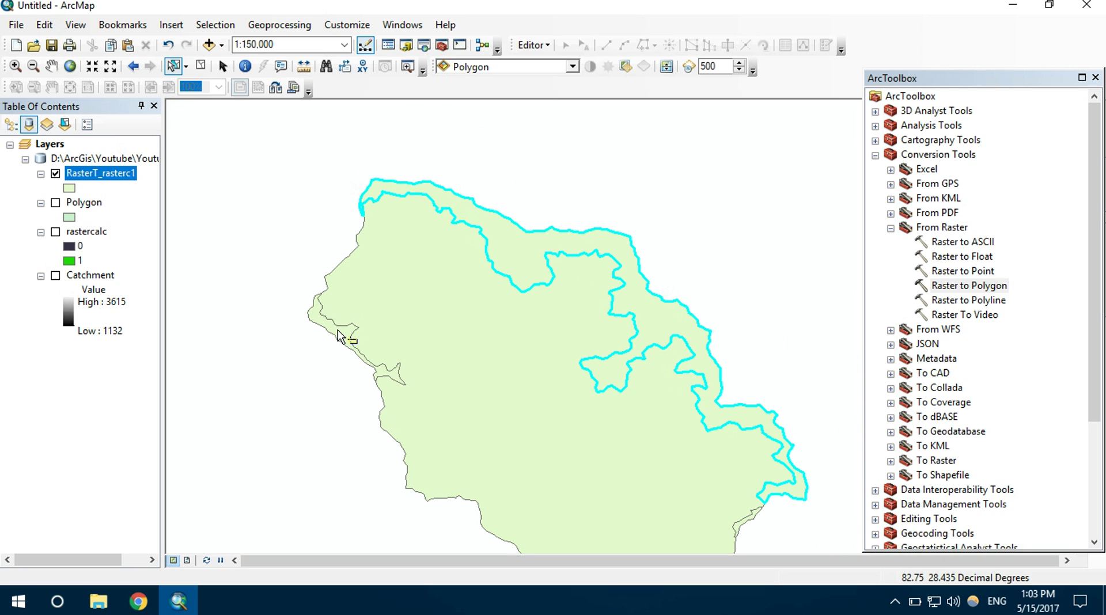
scroll(649, 363, "down", 2)
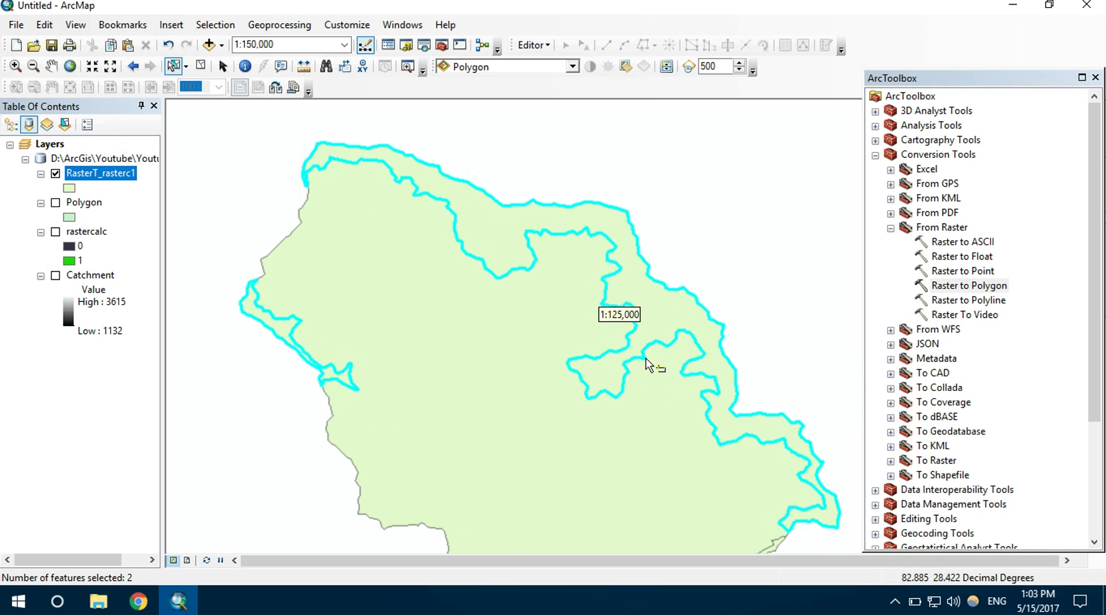
scroll(728, 491, "up", 5)
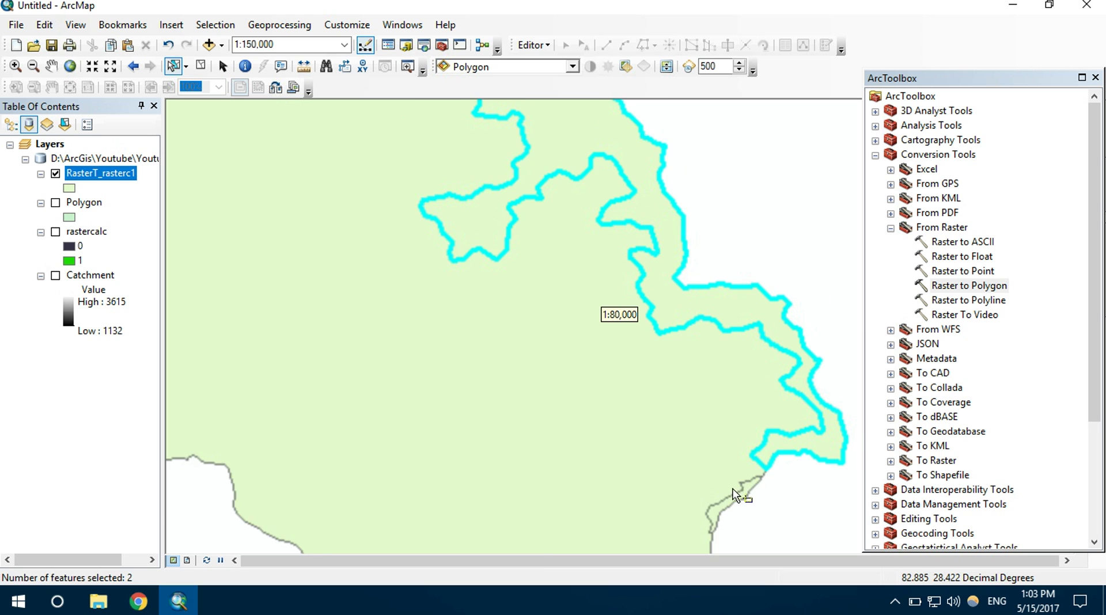
left_click(747, 518)
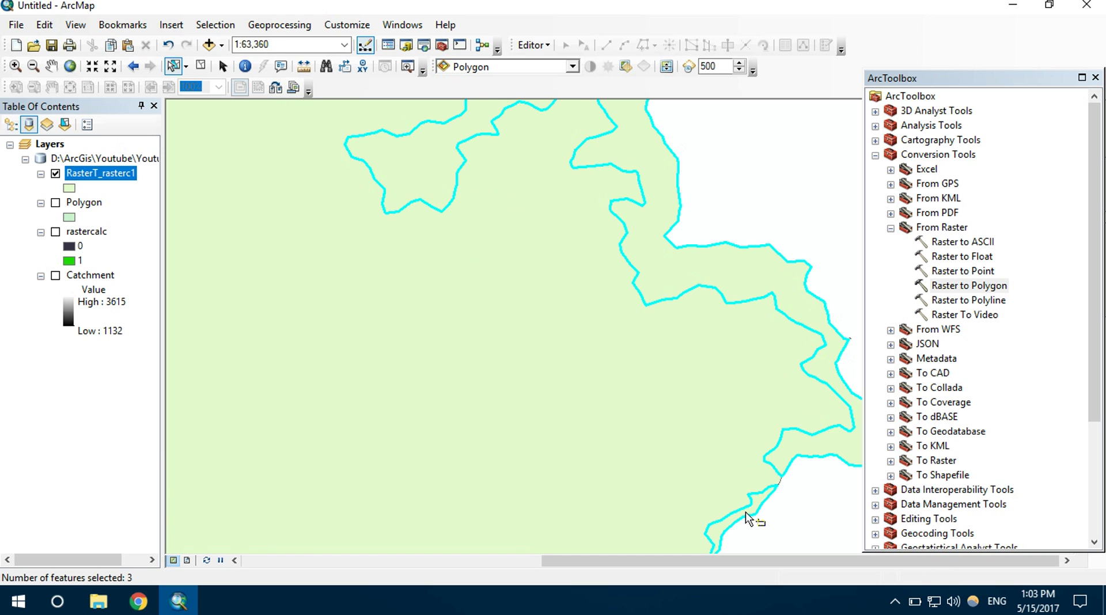
scroll(555, 420, "down", 3)
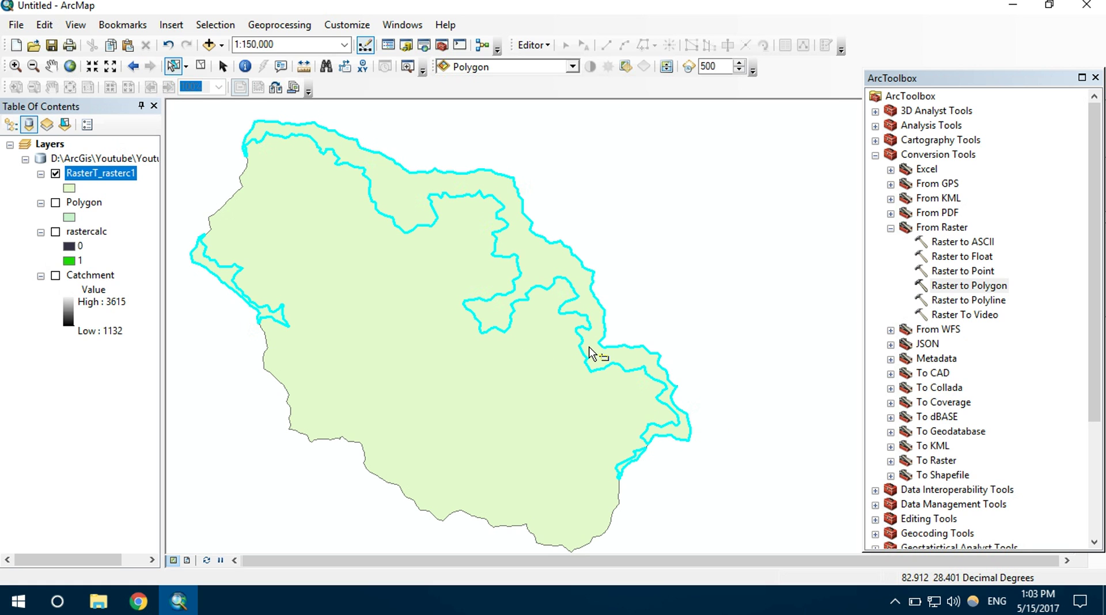
left_click(876, 155)
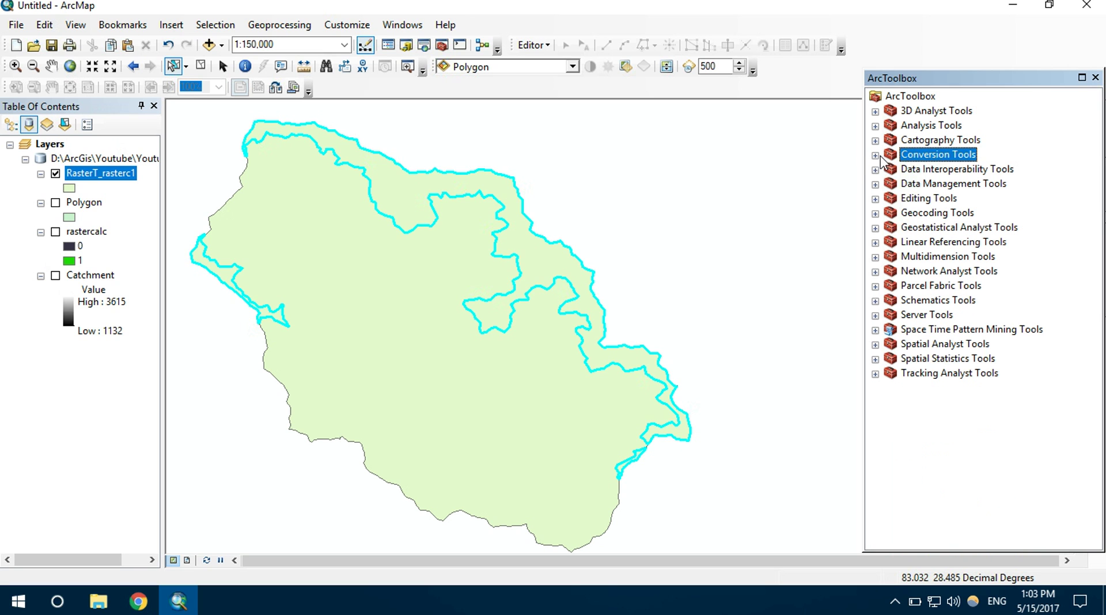
Add a Float field named Area to RasterT_rasterc1's attribute table, then close the table.
right_click(124, 177)
left_click(174, 222)
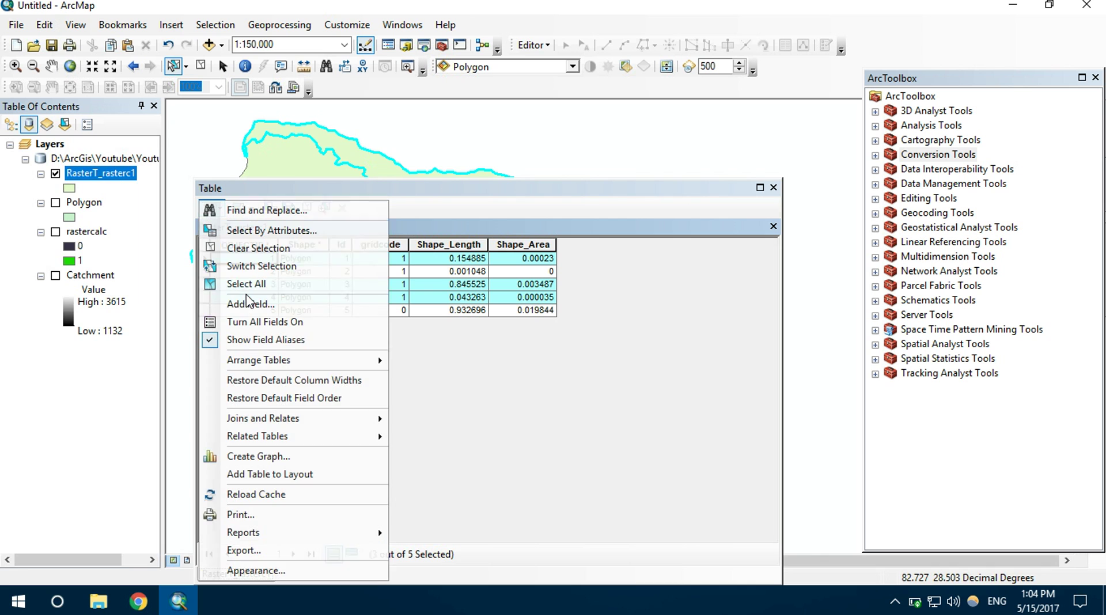
left_click(275, 310)
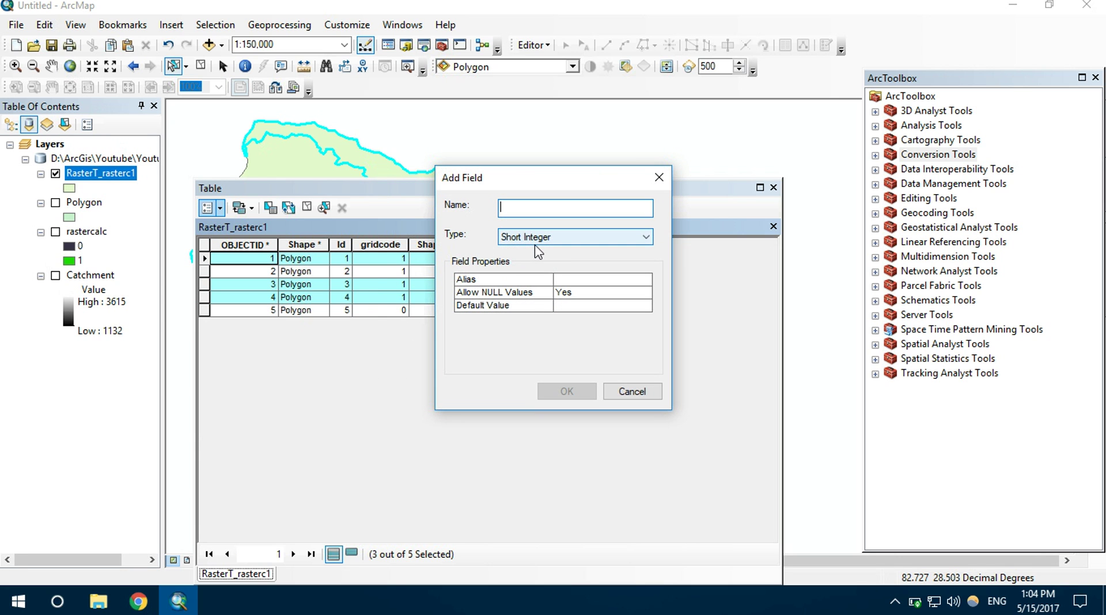
type("Area")
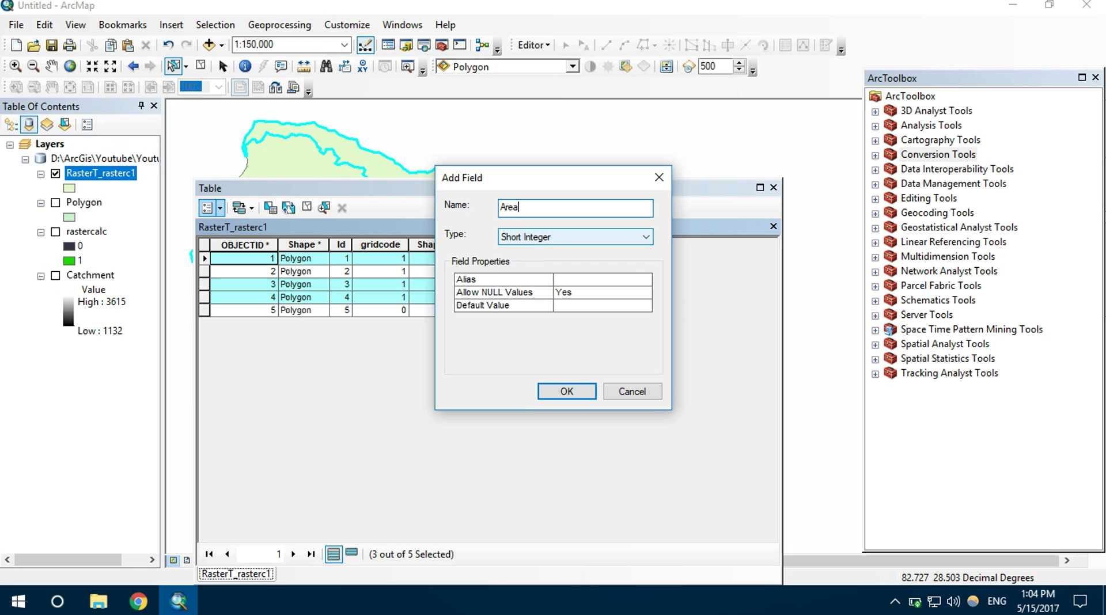
left_click(639, 238)
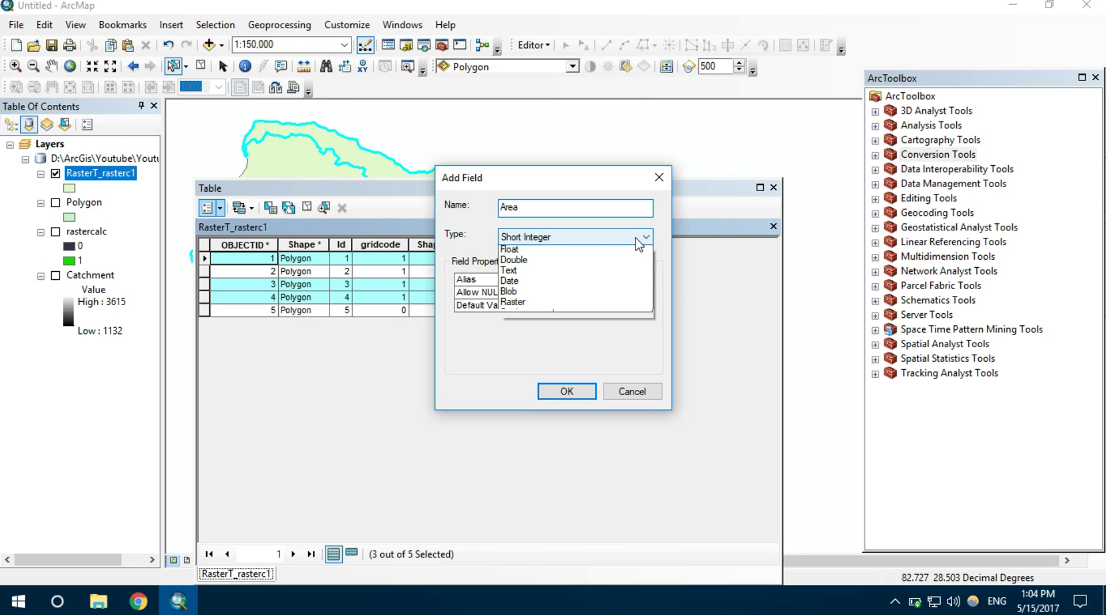
left_click(597, 273)
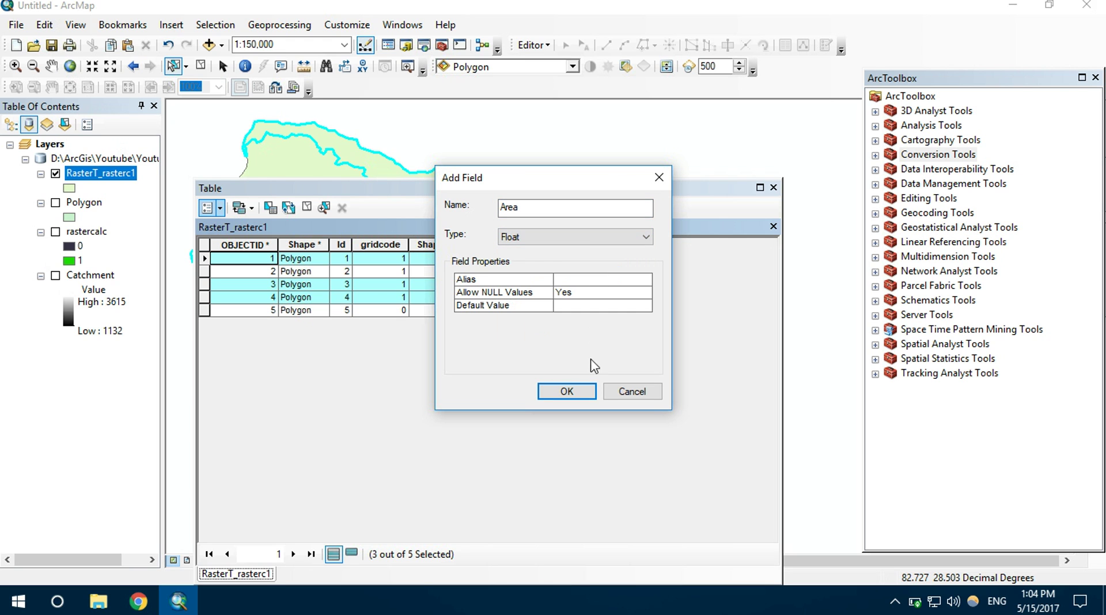
left_click(579, 392)
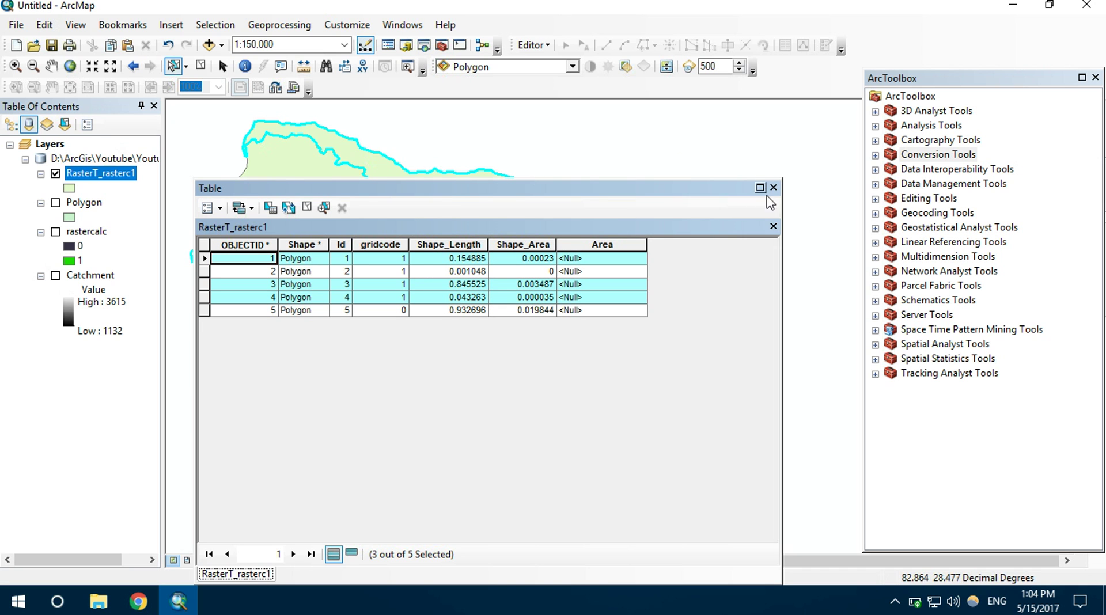
left_click(774, 226)
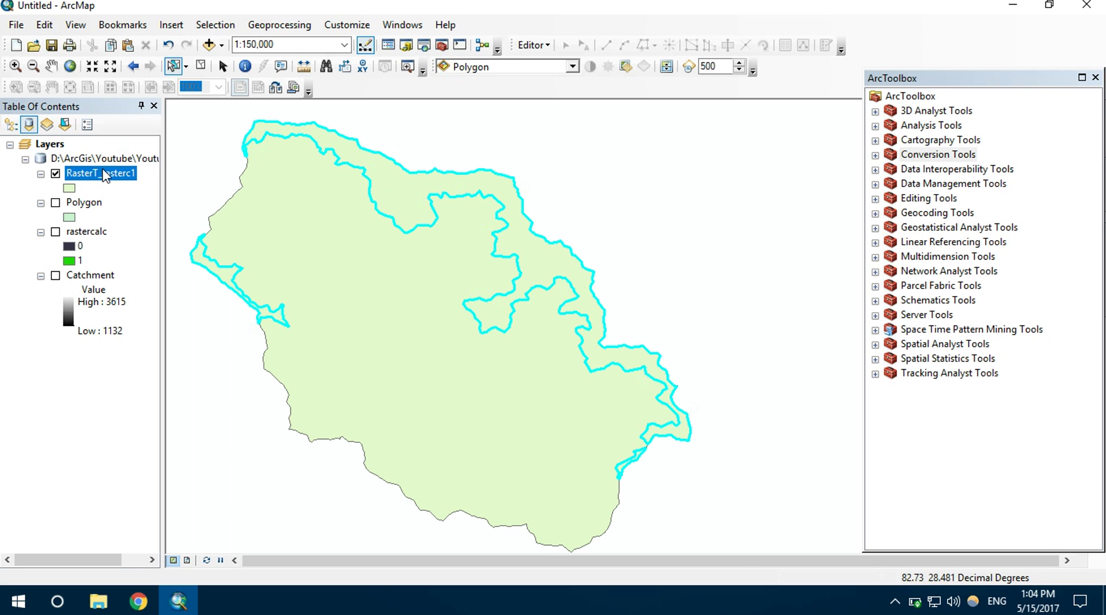
Open the Layers data frame properties and expand Projected > UTM coordinate systems.
right_click(76, 161)
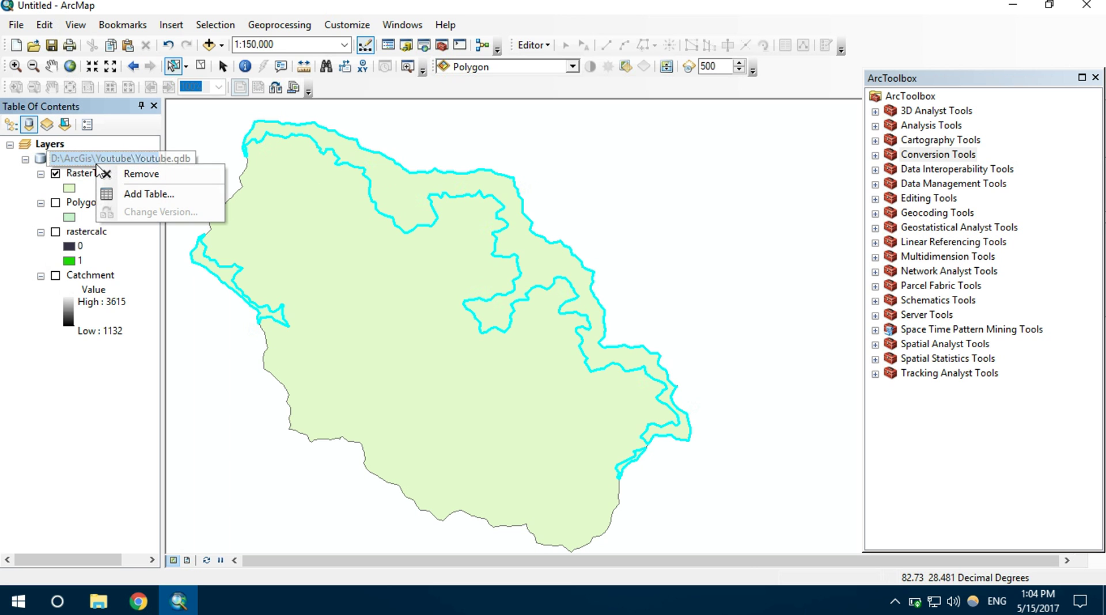
right_click(49, 147)
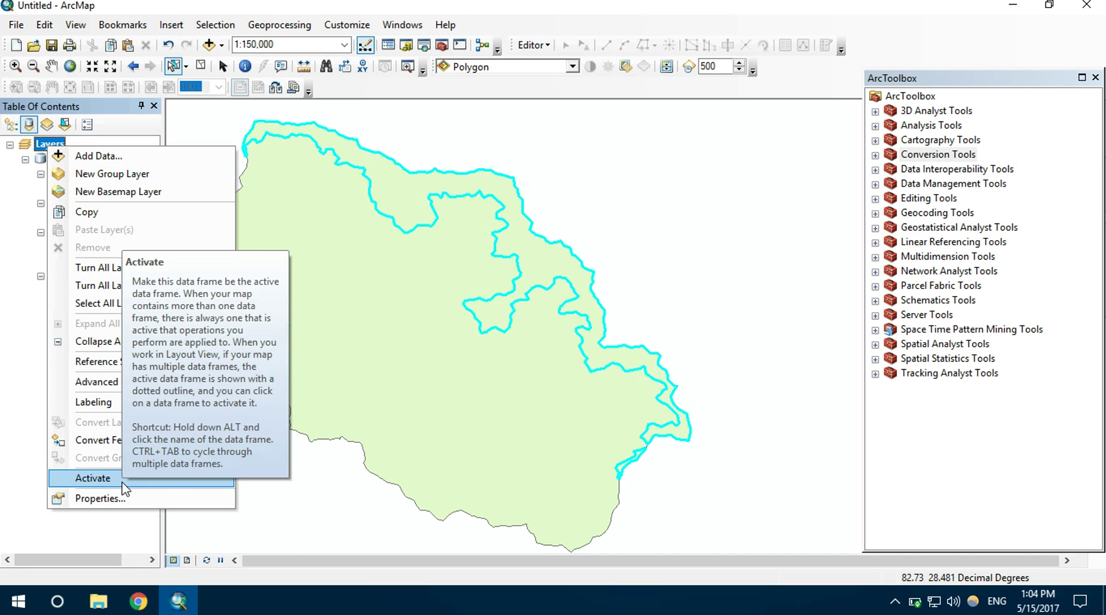
left_click(128, 500)
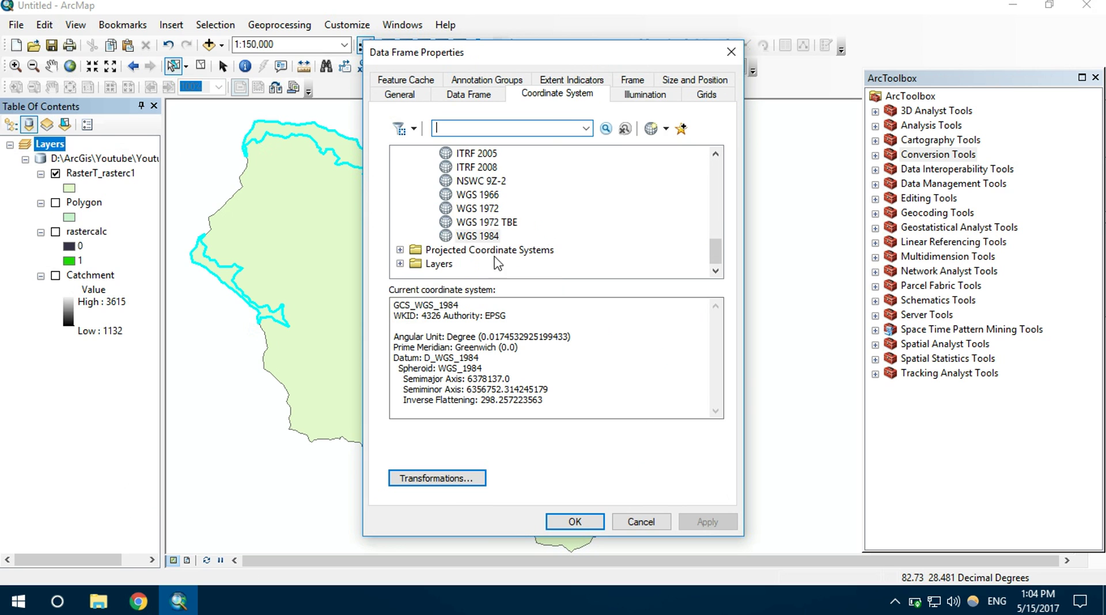
left_click(399, 249)
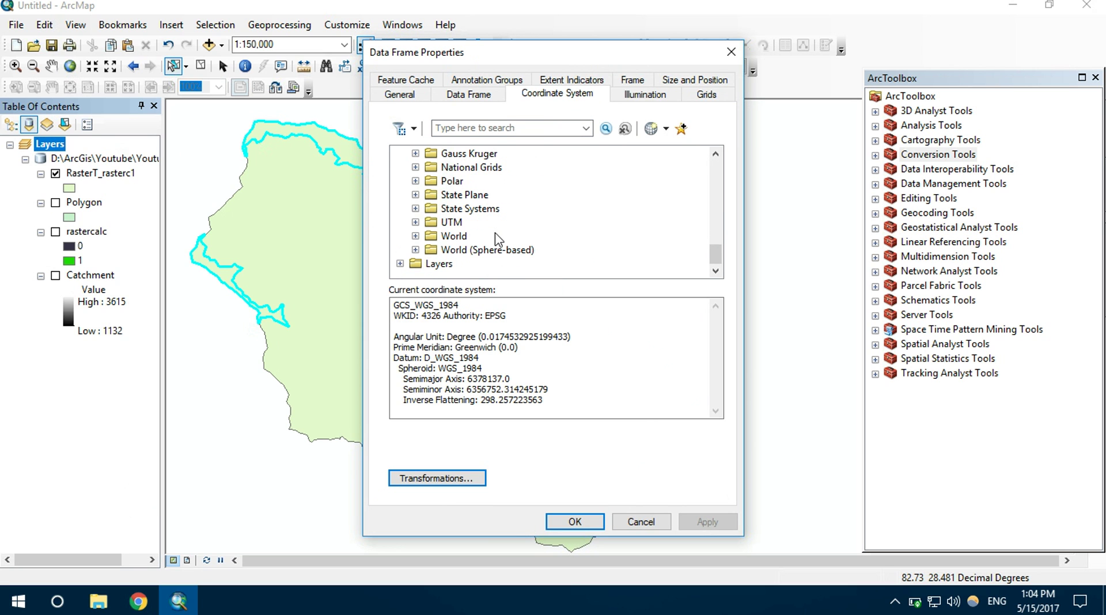
left_click(416, 223)
Choose WGS 1984 UTM Zone 44N under Northern Hemisphere and apply it.
scroll(496, 228, "down", 4)
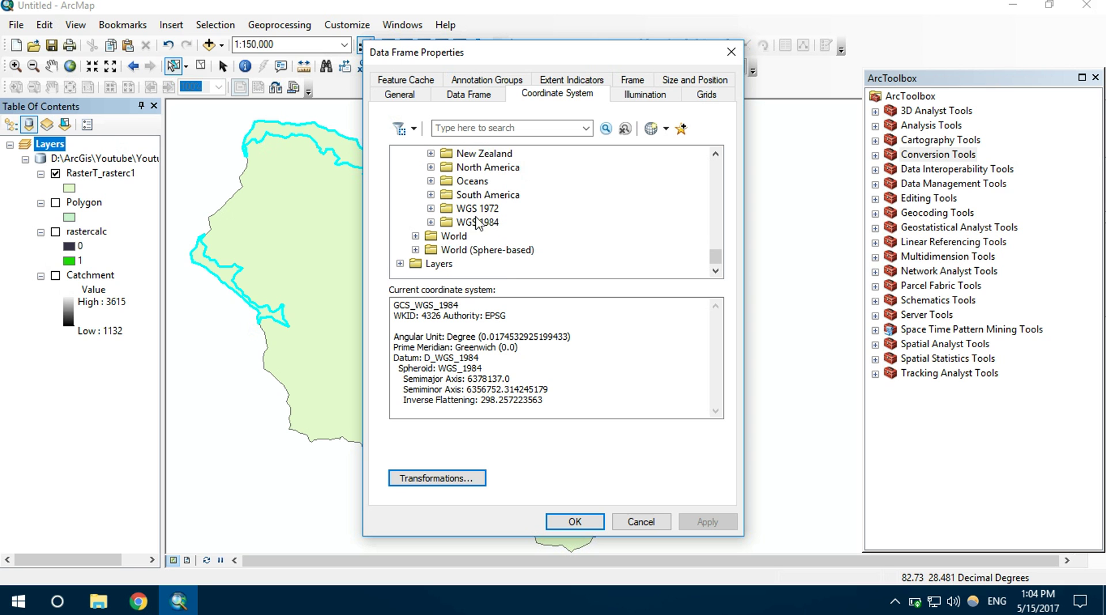
left_click(431, 222)
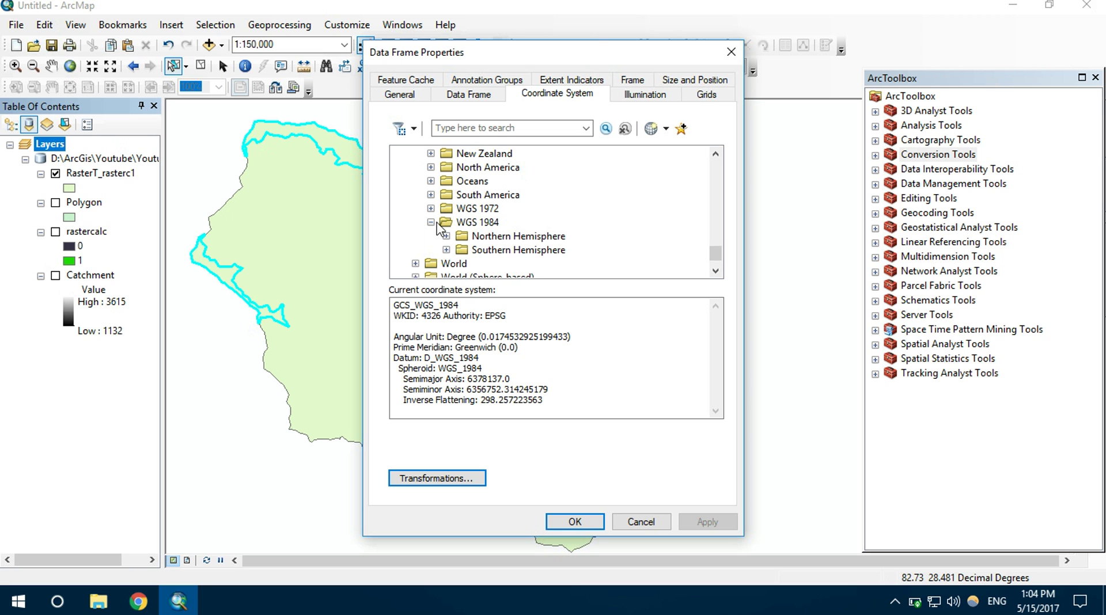
left_click(446, 209)
scroll(505, 218, "down", 15)
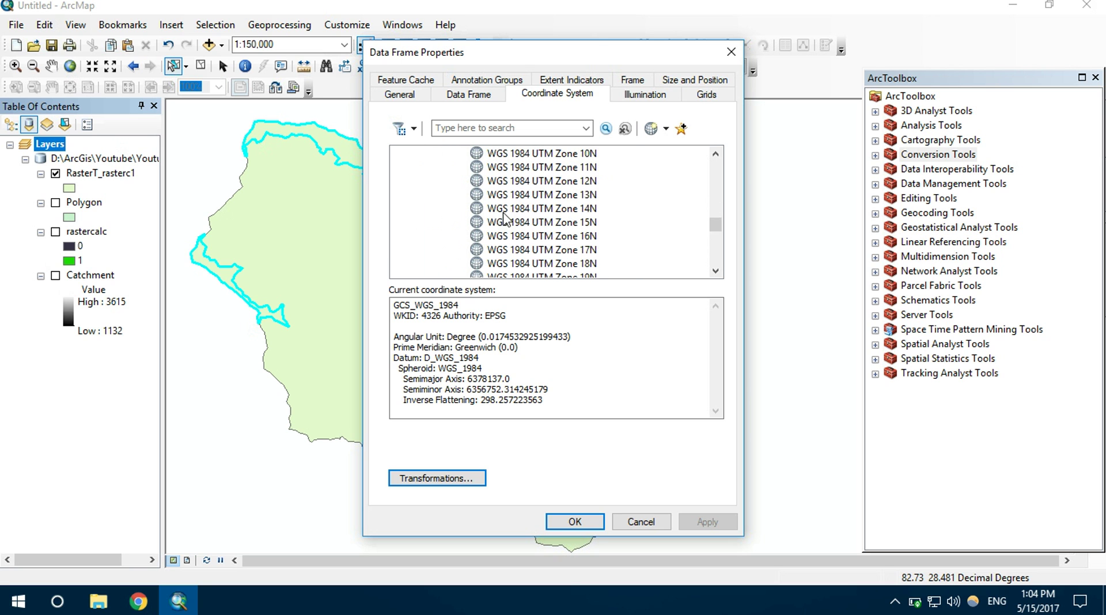
scroll(505, 218, "down", 5)
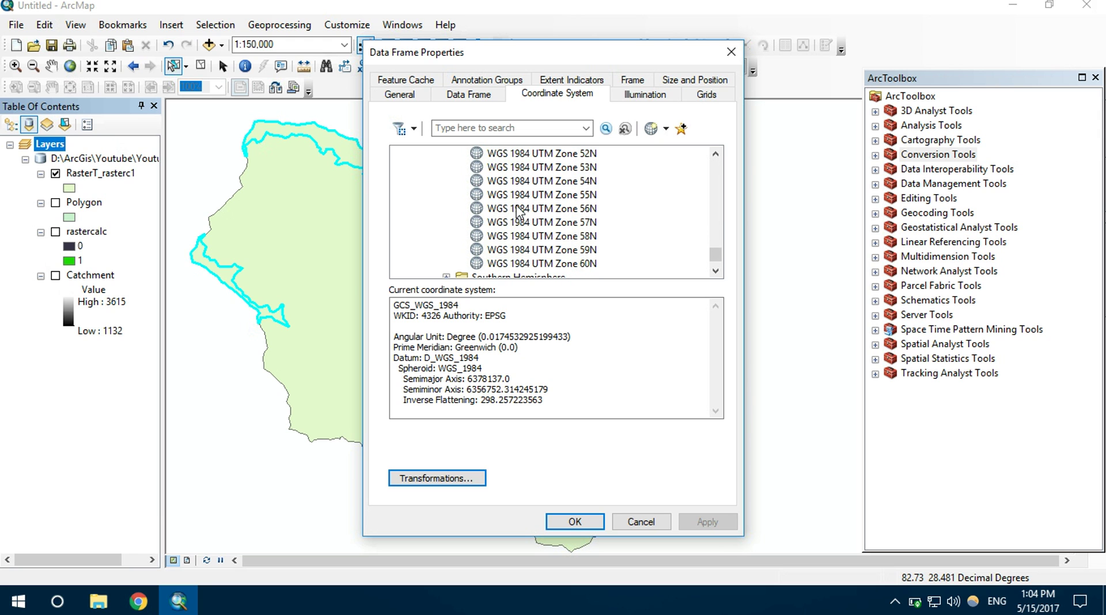
scroll(576, 183, "up", 1)
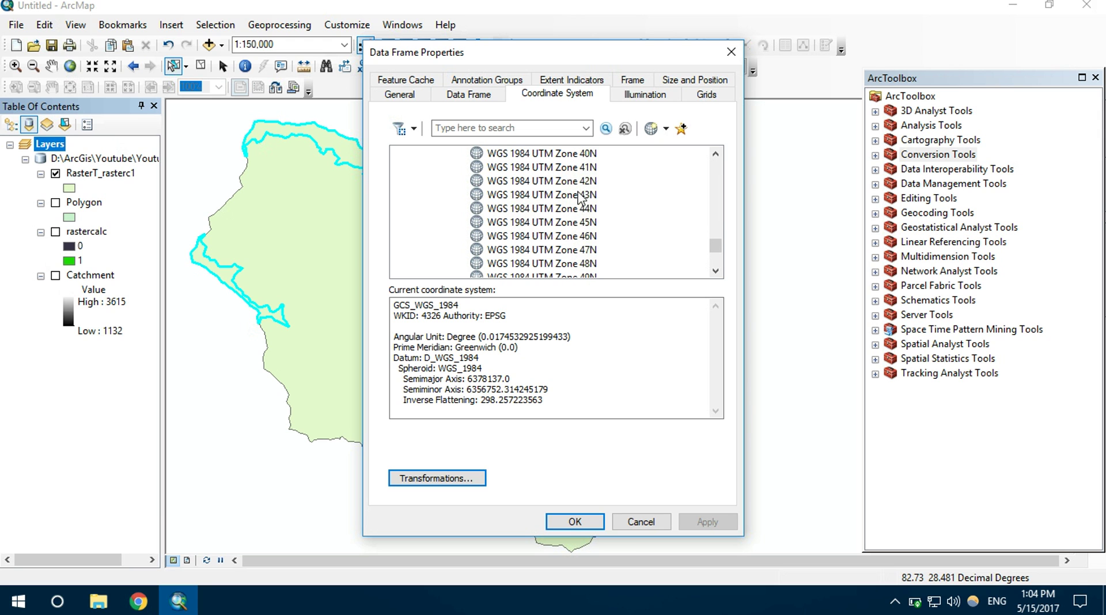
left_click(579, 210)
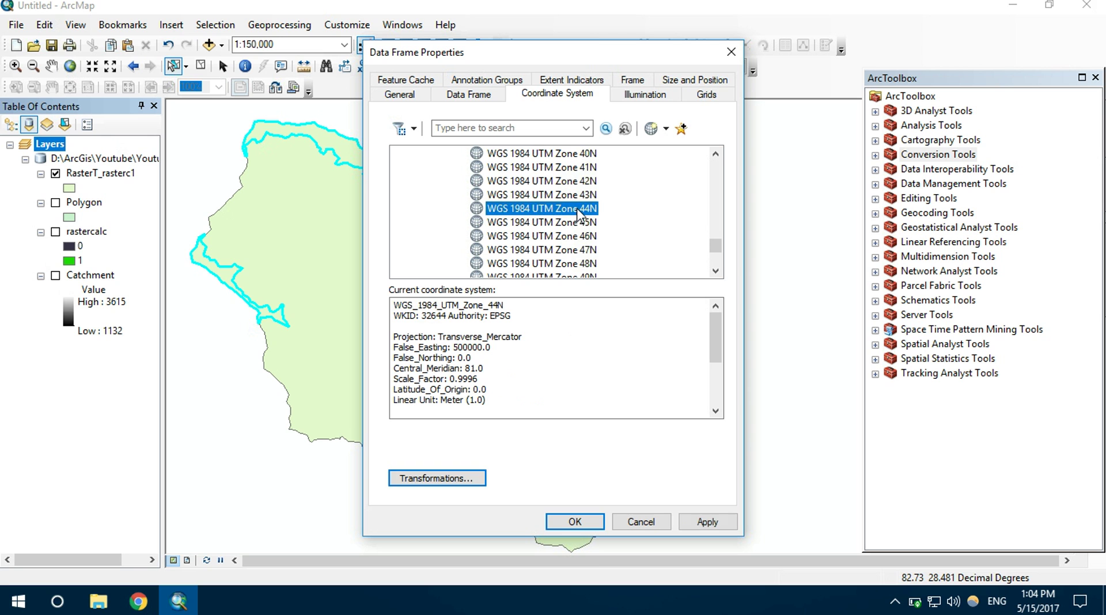
left_click(707, 522)
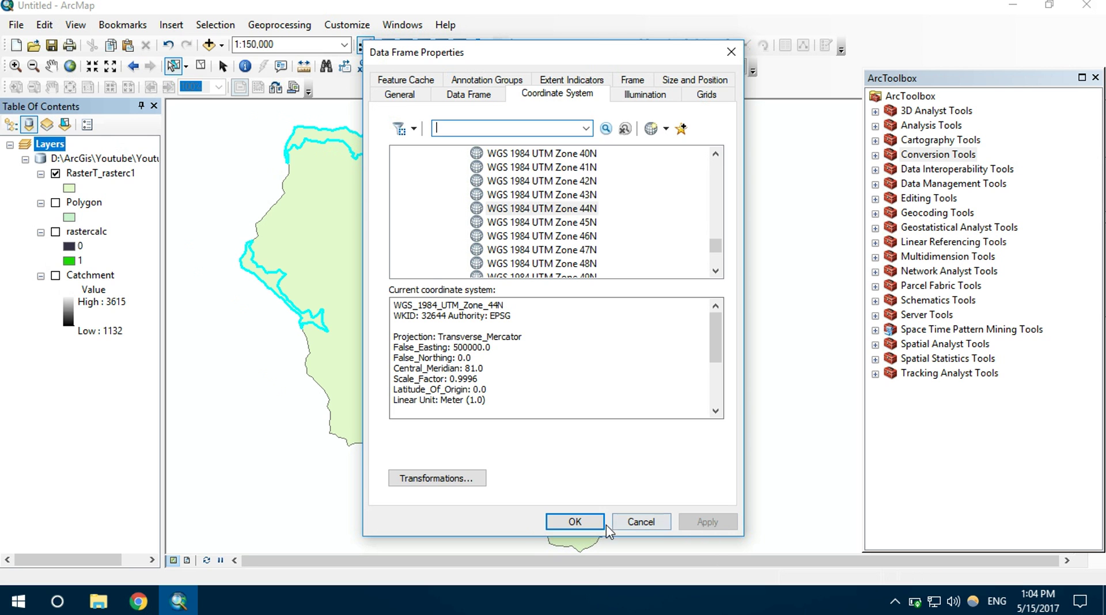
left_click(579, 522)
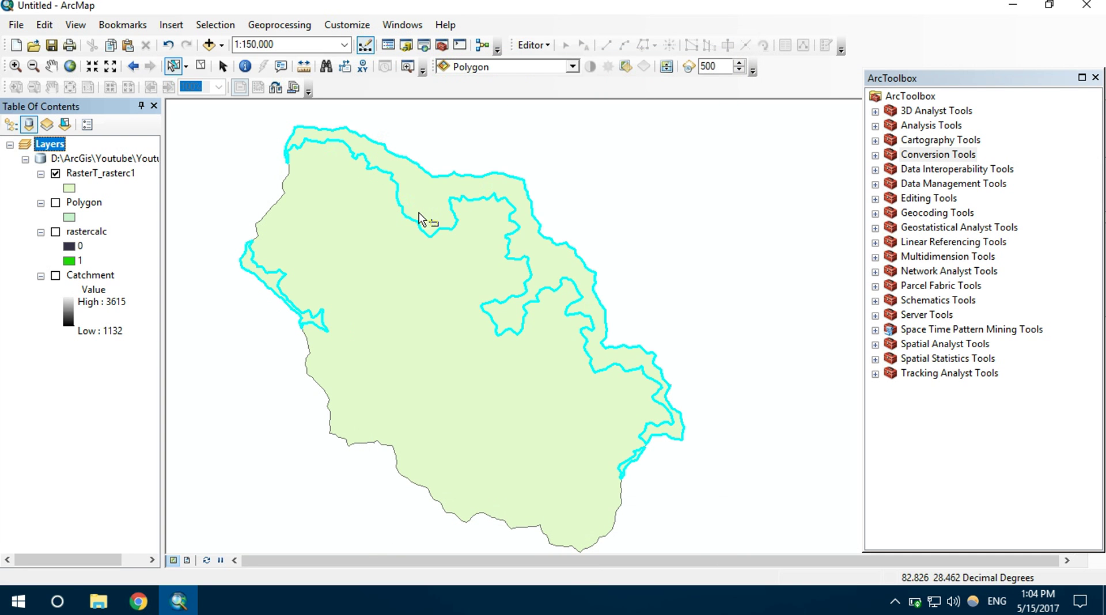
From the RasterT_rasterc1 attribute table, calculate the Area field's geometry in Square Kilometers for the selected polygons.
right_click(107, 173)
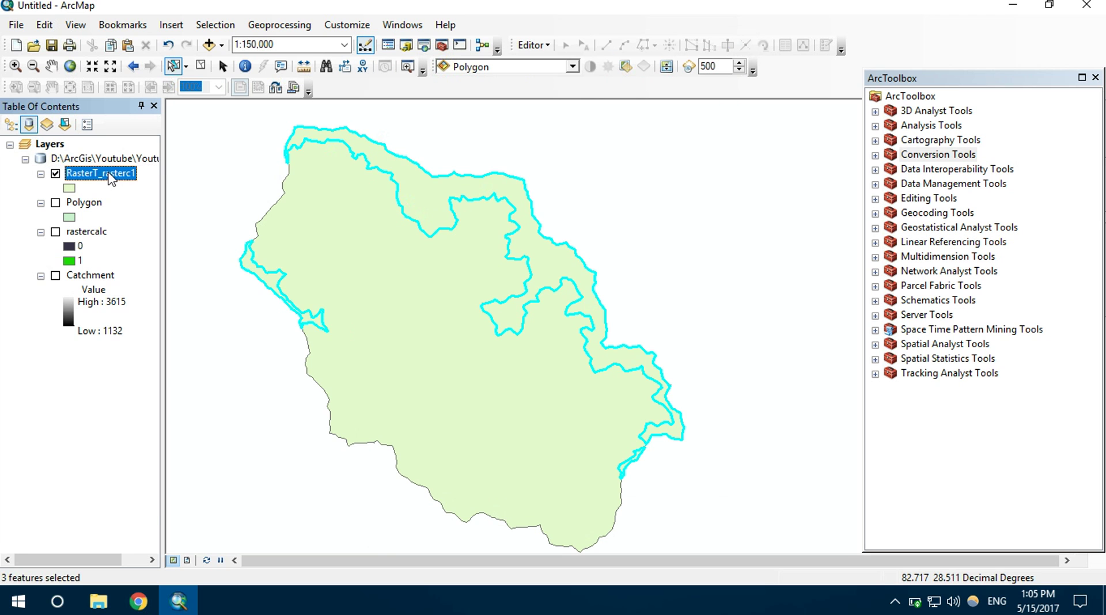
left_click(157, 222)
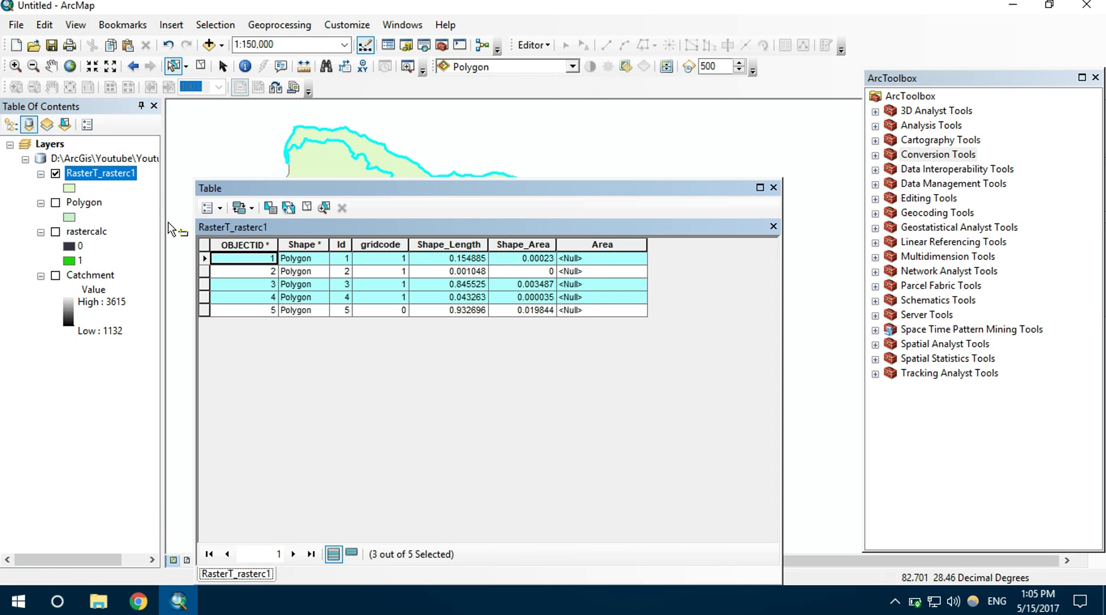
right_click(624, 242)
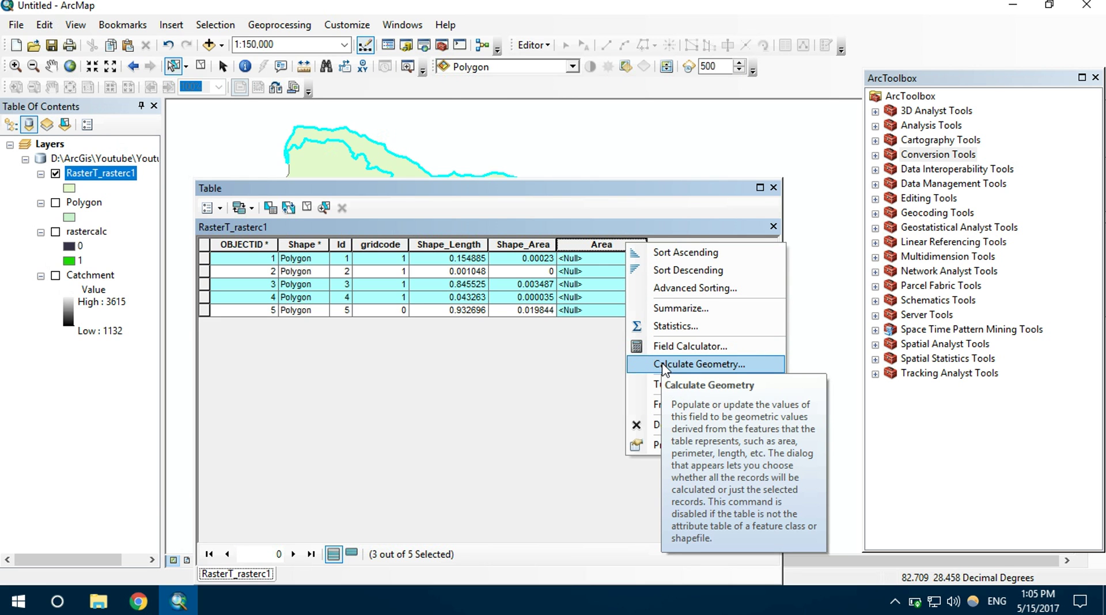
left_click(669, 369)
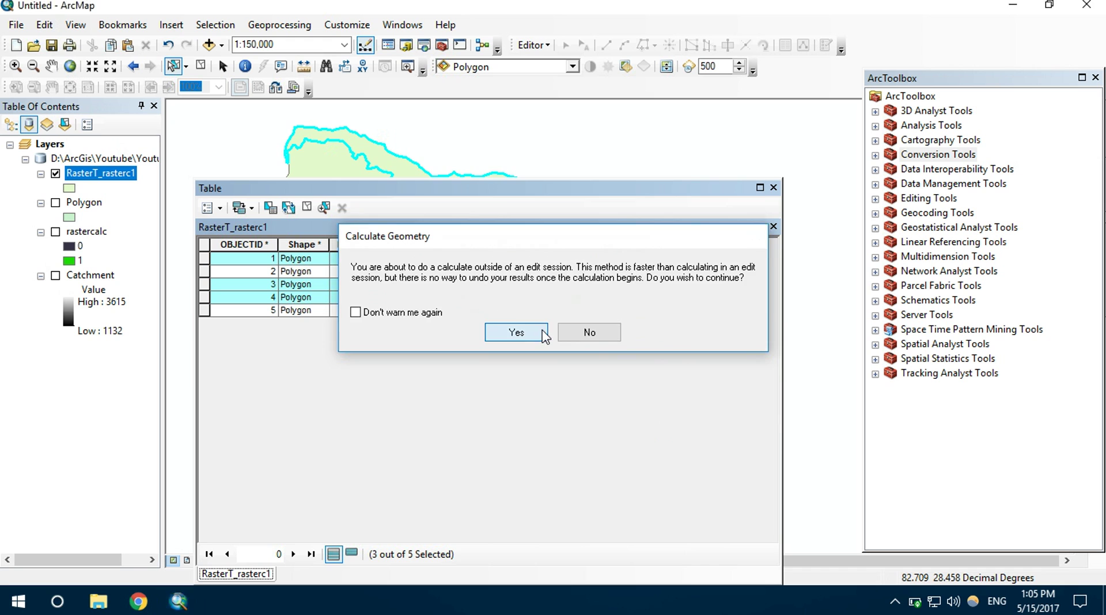
left_click(544, 336)
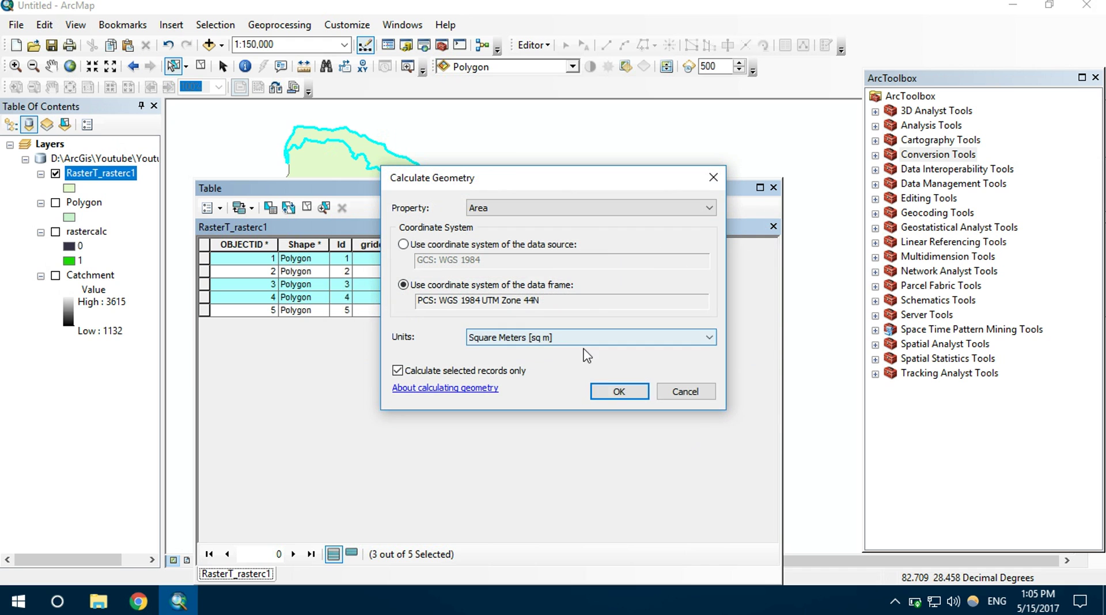
left_click(706, 339)
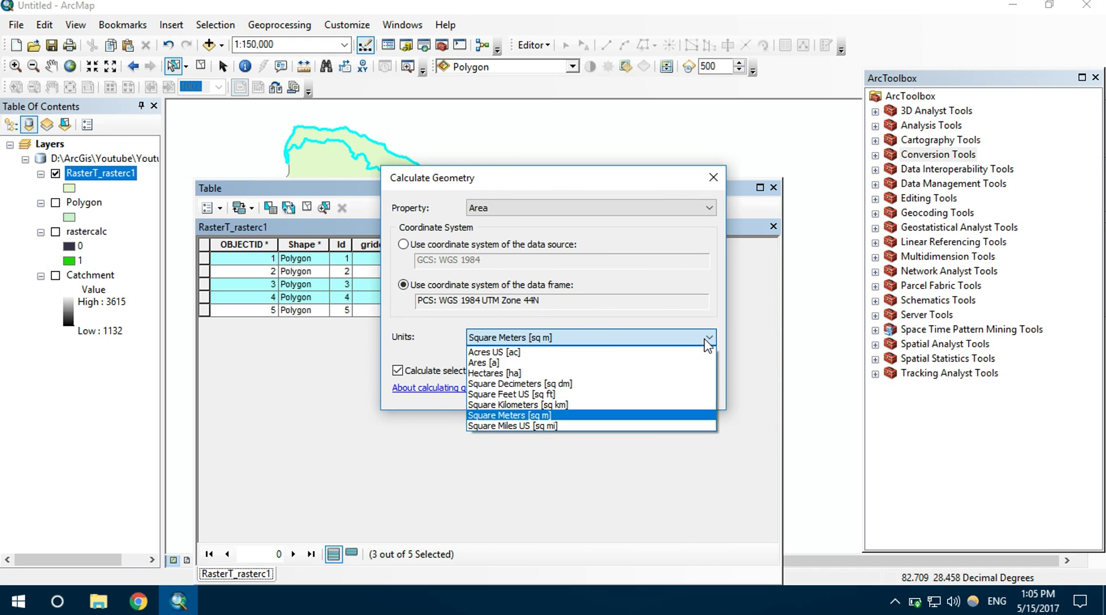
left_click(577, 408)
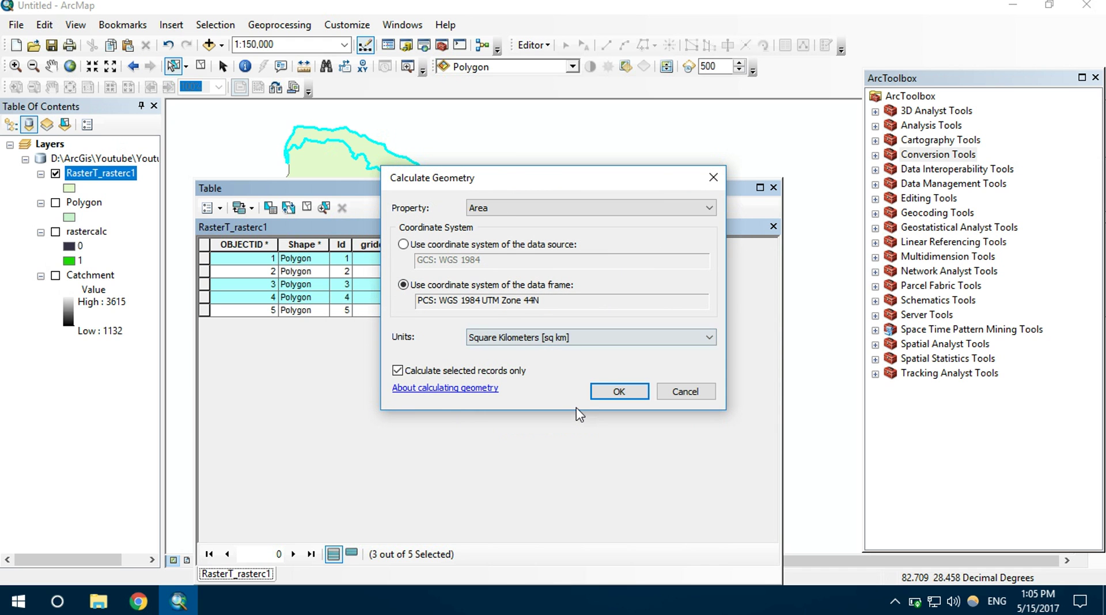
left_click(619, 390)
left_click(525, 336)
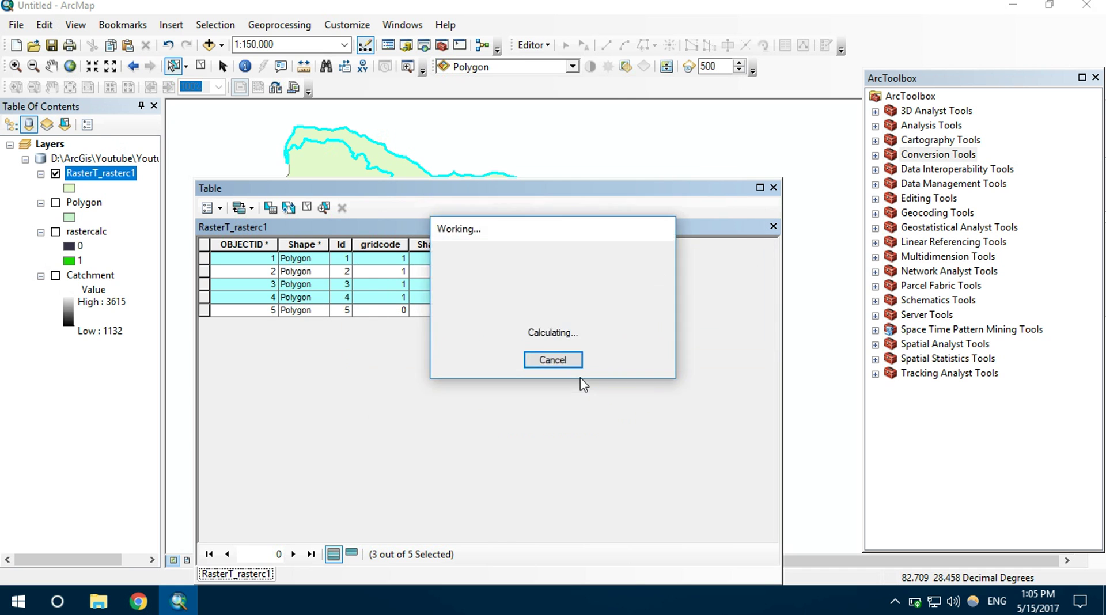